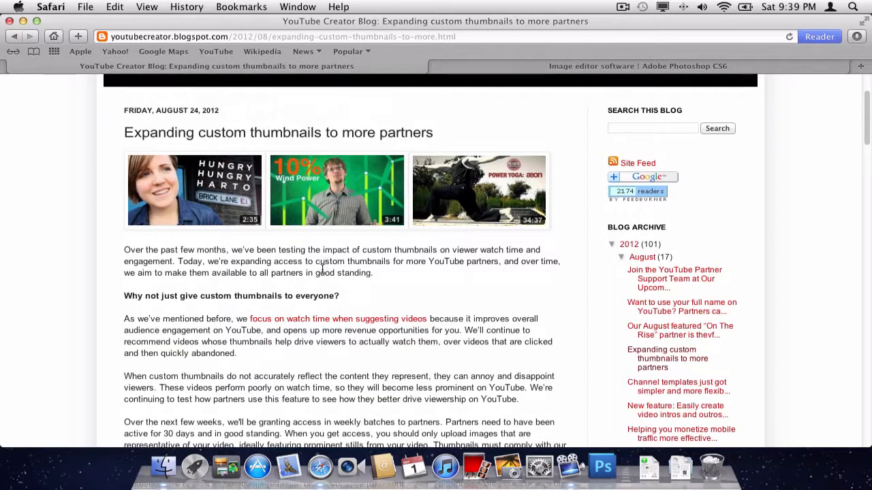
Read the blog post about expanding custom thumbnails, marking the 30-day active requirement and the availability to partners in good standing.
{"action": "scroll", "coordinate": [323, 267], "scroll_direction": "down", "scroll_amount": 2}
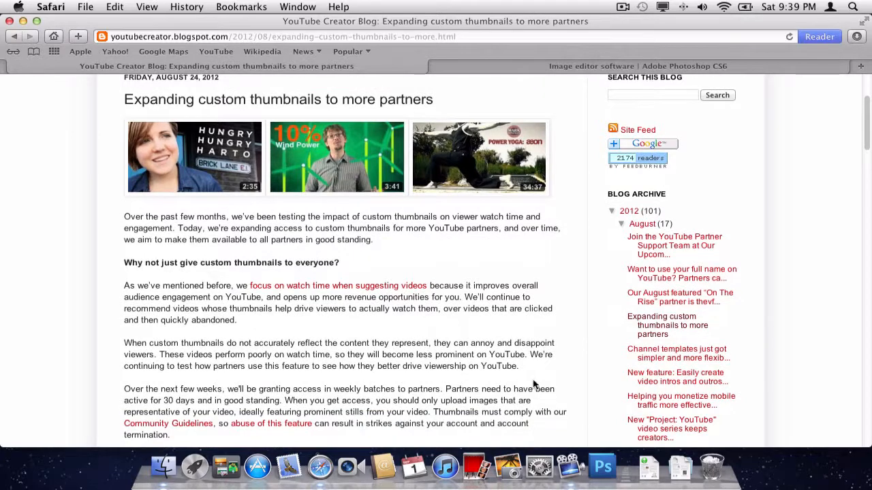
{"action": "left_click_drag", "start_coordinate": [466, 389], "coordinate": [513, 389]}
{"action": "left_click", "coordinate": [170, 393]}
{"action": "left_click_drag", "start_coordinate": [181, 399], "coordinate": [283, 400]}
{"action": "scroll", "coordinate": [285, 377], "scroll_direction": "down", "scroll_amount": 1}
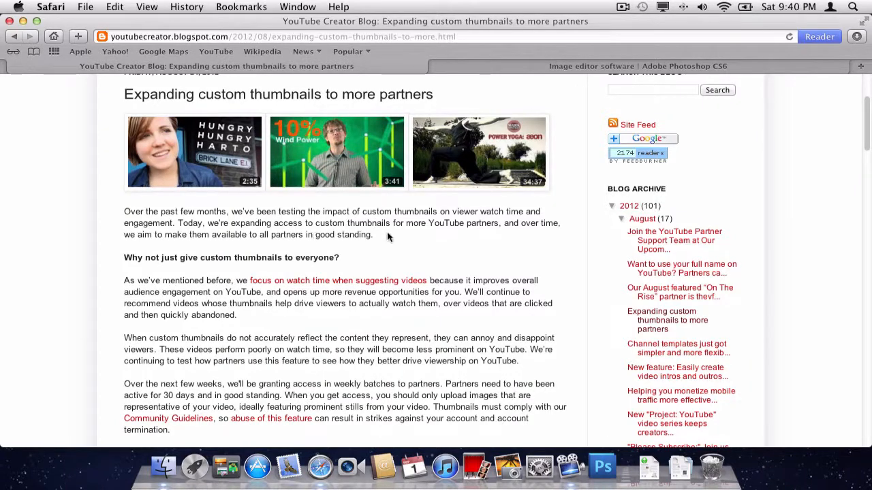
{"action": "left_click_drag", "start_coordinate": [189, 234], "coordinate": [341, 235]}
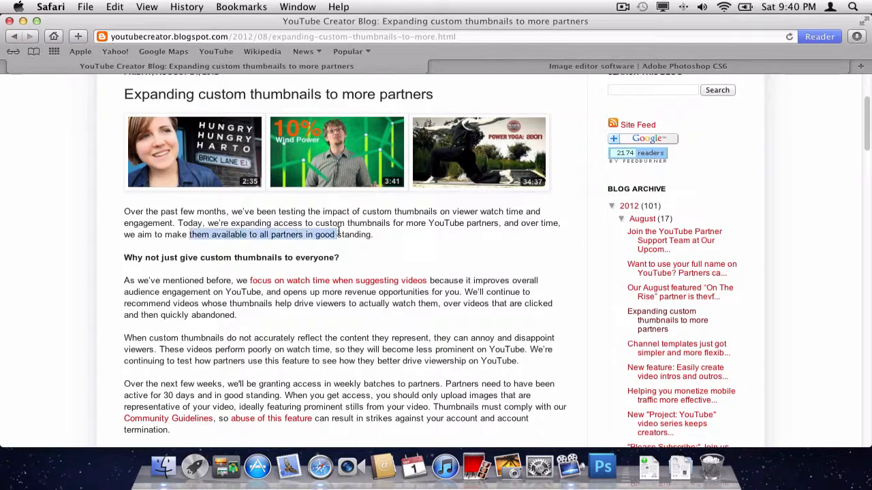
{"action": "left_click", "coordinate": [310, 234]}
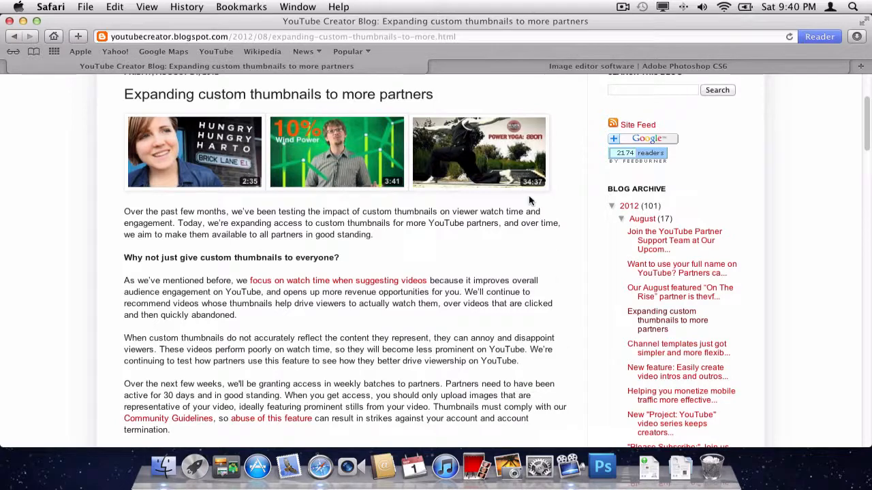
Look over the Adobe Photoshop CS6 product page, including its pricing options and the overview of new features.
{"action": "left_click", "coordinate": [527, 68]}
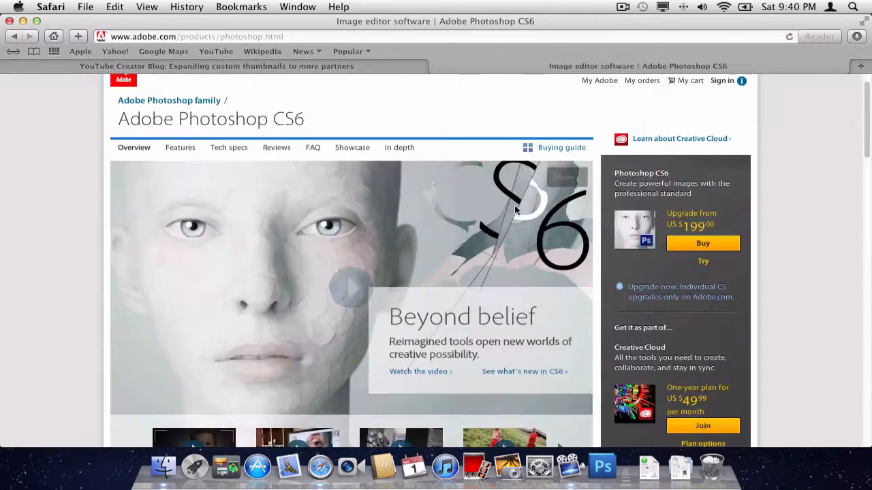
{"action": "scroll", "coordinate": [579, 170], "scroll_direction": "down", "scroll_amount": 1}
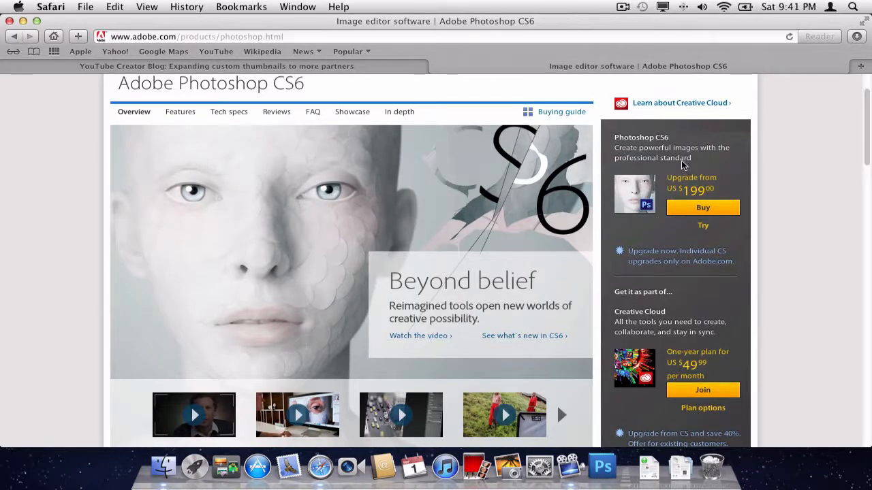
{"action": "scroll", "coordinate": [695, 185], "scroll_direction": "down", "scroll_amount": 5}
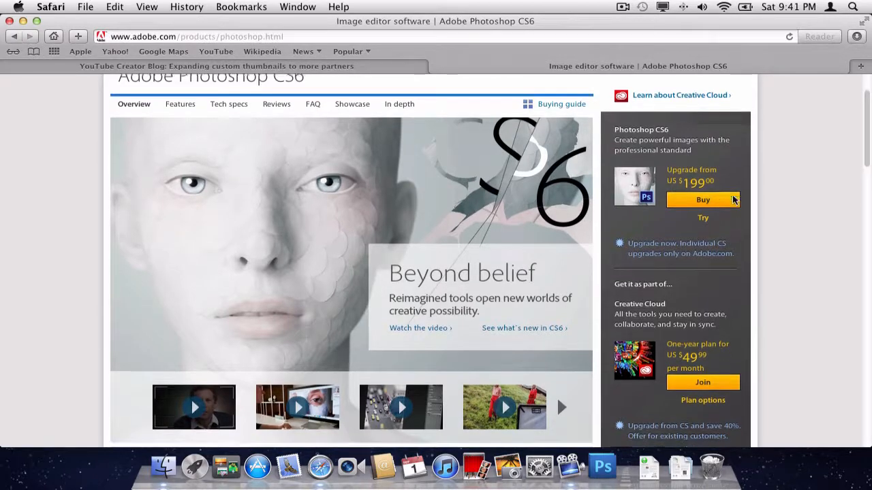
{"action": "scroll", "coordinate": [523, 281], "scroll_direction": "down", "scroll_amount": 8}
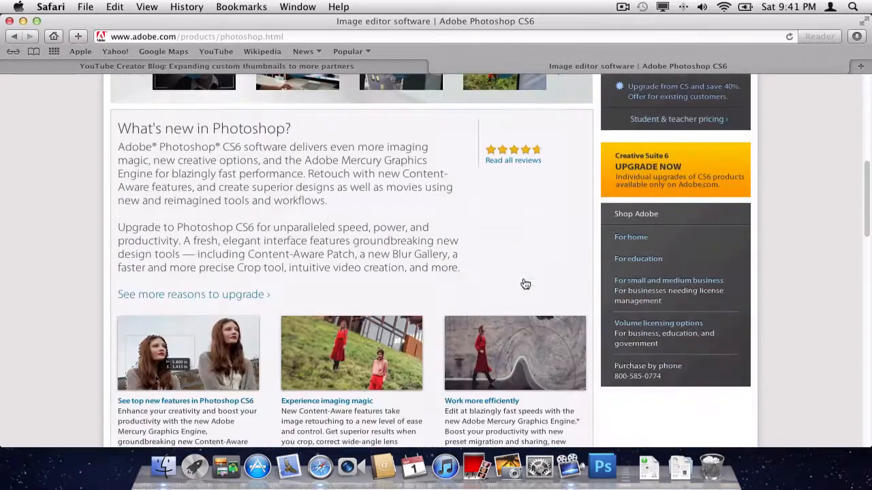
{"action": "scroll", "coordinate": [545, 293], "scroll_direction": "up", "scroll_amount": 14}
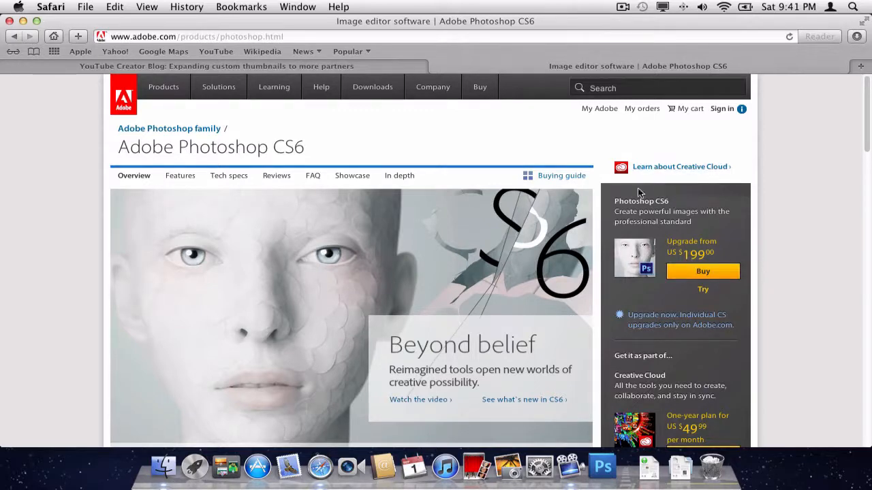
{"action": "scroll", "coordinate": [448, 243], "scroll_direction": "down", "scroll_amount": 1}
{"action": "scroll", "coordinate": [448, 242], "scroll_direction": "down", "scroll_amount": 5}
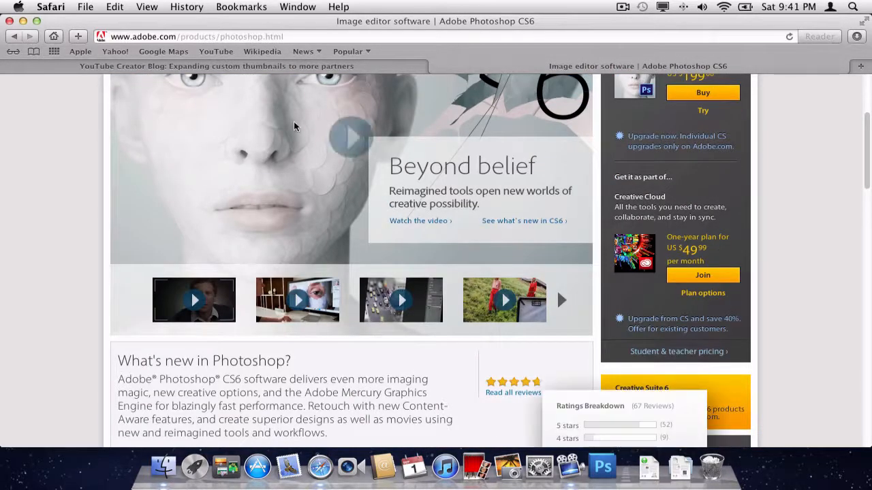
Minimize the browser, switch to Photoshop and start a new document with the Custom preset.
{"action": "left_click", "coordinate": [23, 21]}
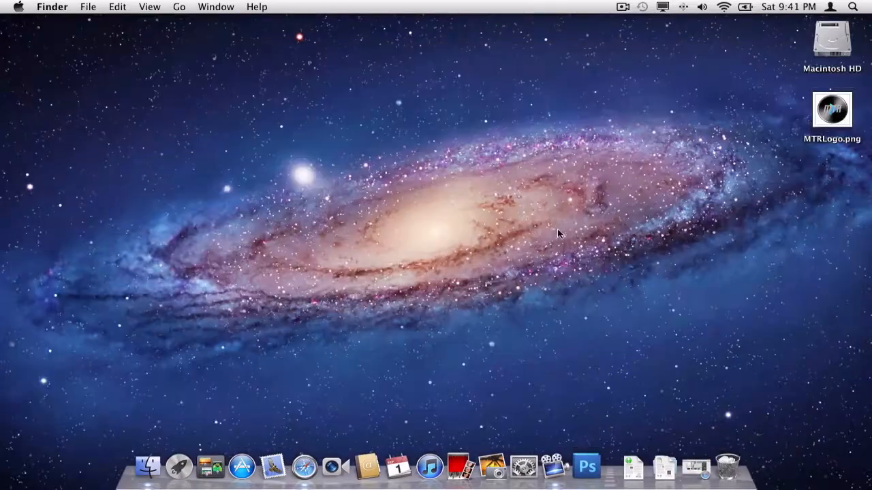
{"action": "left_click", "coordinate": [587, 467]}
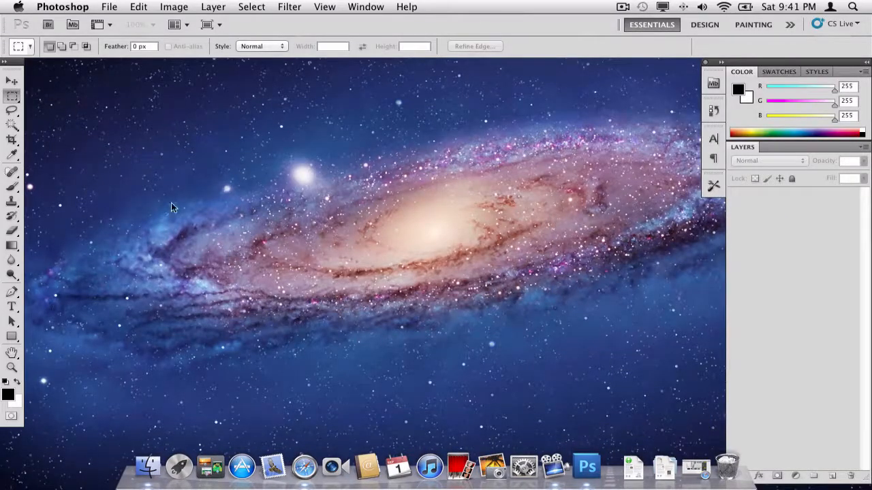
{"action": "left_click", "coordinate": [108, 6]}
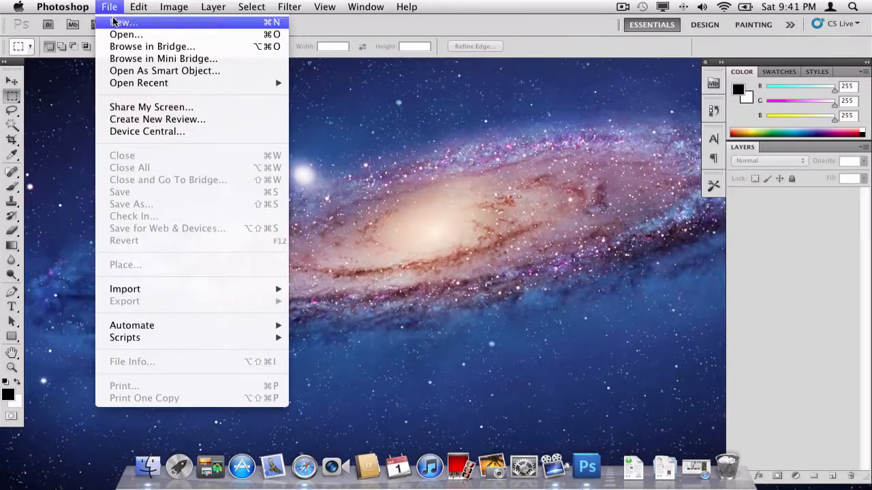
{"action": "left_click", "coordinate": [114, 23]}
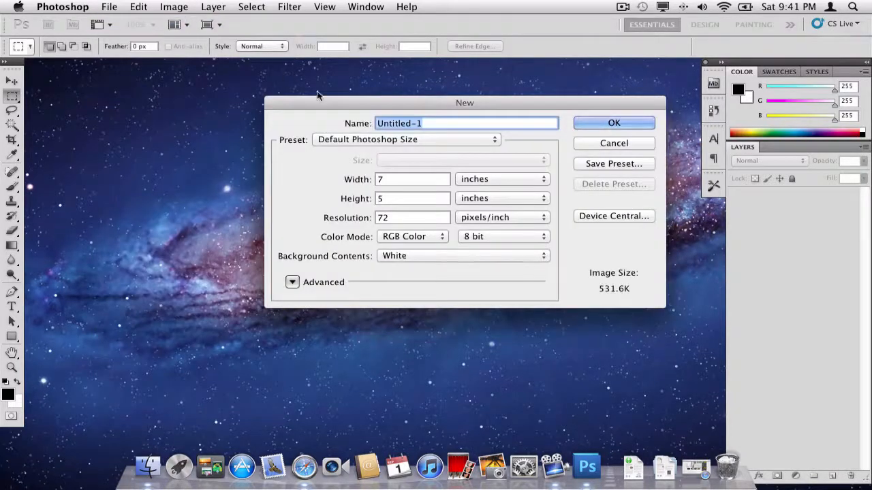
{"action": "left_click", "coordinate": [359, 140]}
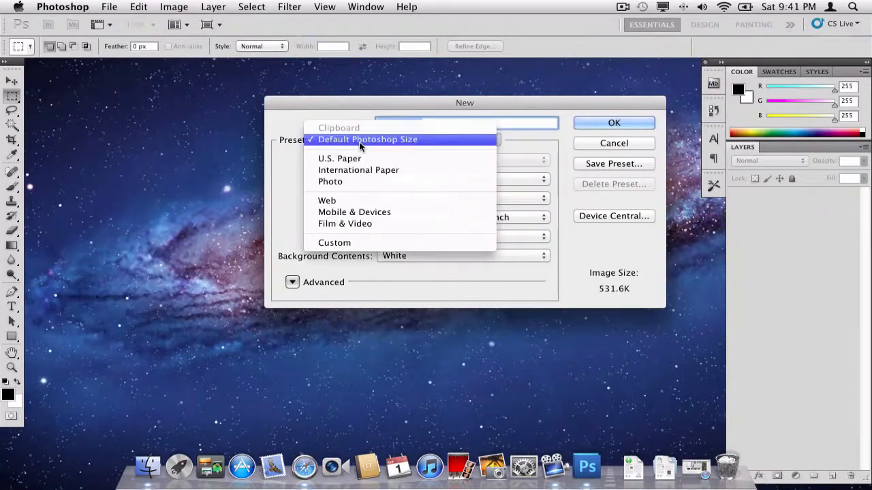
{"action": "left_click", "coordinate": [362, 242]}
Enter 1920 as the width and 1080 as the height of the new document.
{"action": "double_click", "coordinate": [391, 180]}
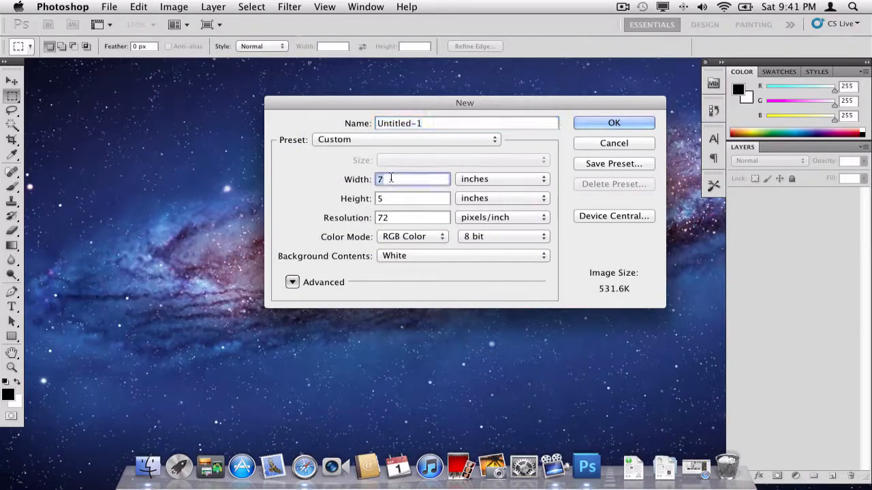
{"action": "type", "text": "10"}
{"action": "key", "text": "BackSpace"}
{"action": "type", "text": "920"}
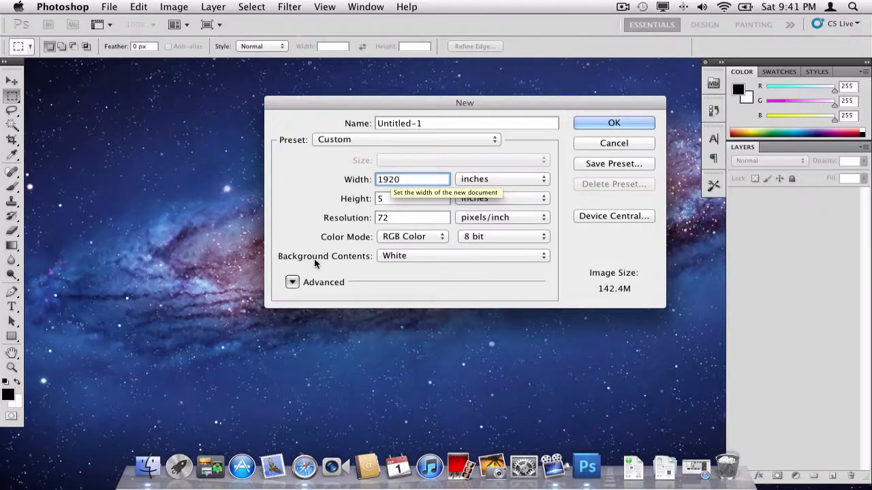
{"action": "left_click", "coordinate": [401, 198]}
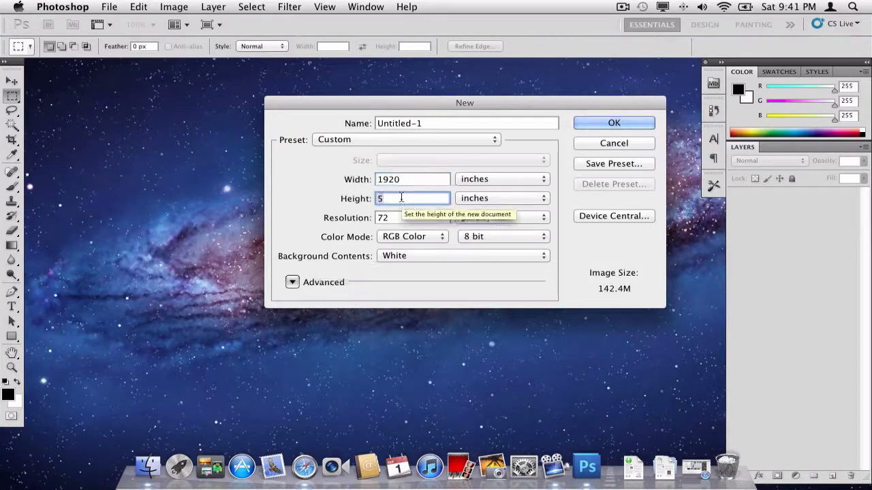
{"action": "type", "text": "1080"}
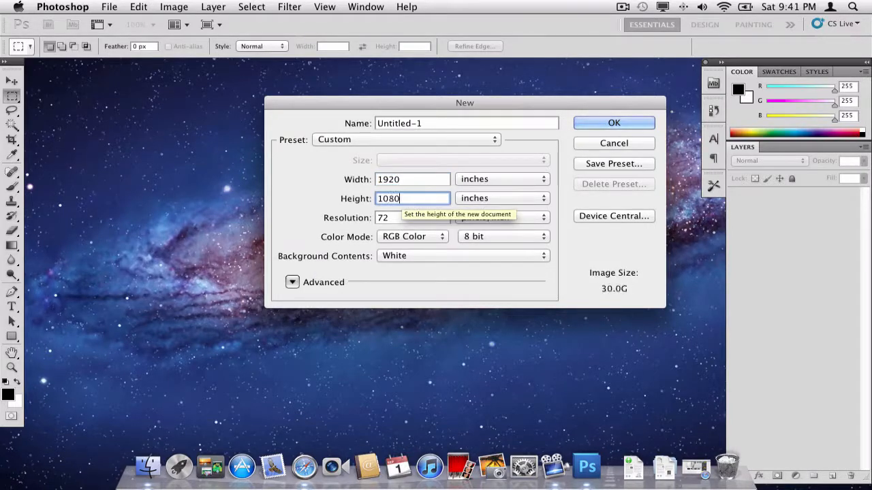
Switch the width and height units to pixels and set the width to 1920 pixels again.
{"action": "left_click", "coordinate": [499, 179]}
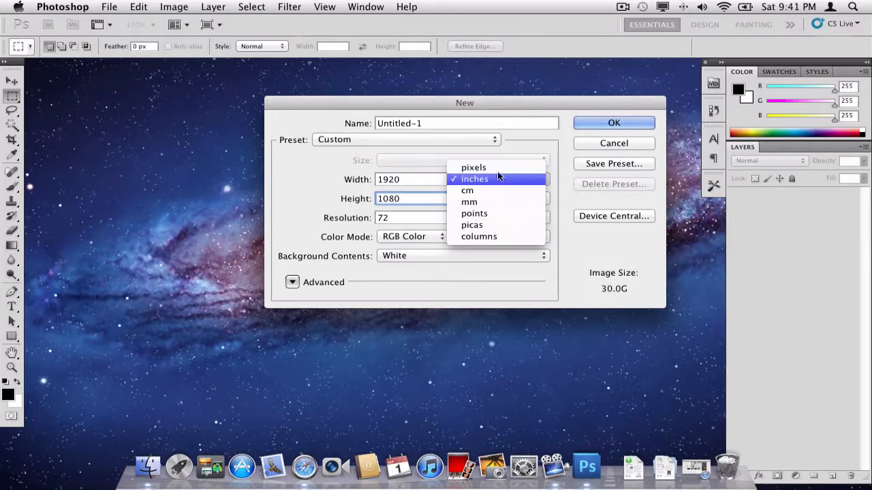
{"action": "left_click", "coordinate": [477, 166]}
{"action": "left_click", "coordinate": [485, 198]}
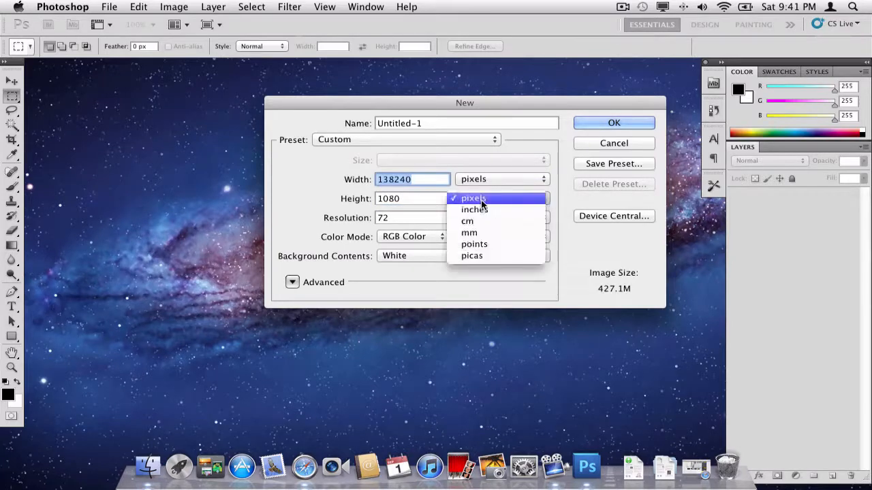
{"action": "left_click", "coordinate": [476, 199]}
{"action": "left_click", "coordinate": [399, 199]}
{"action": "double_click", "coordinate": [390, 180]}
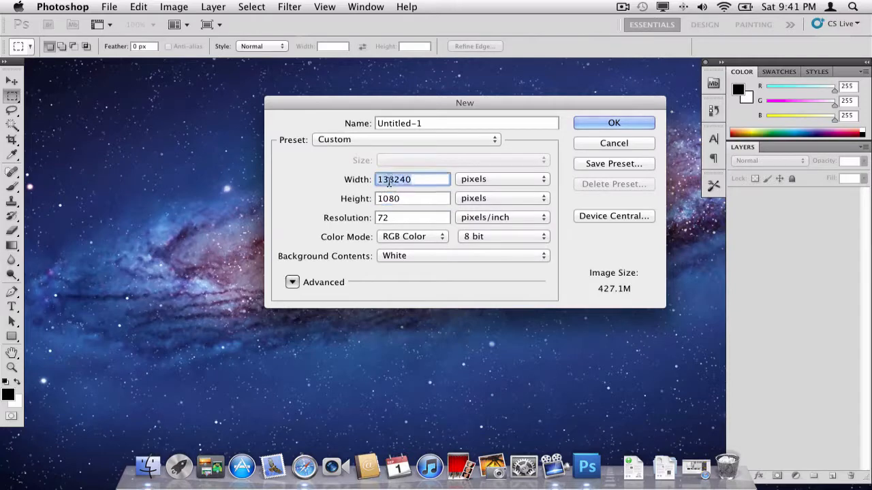
{"action": "type", "text": "1920"}
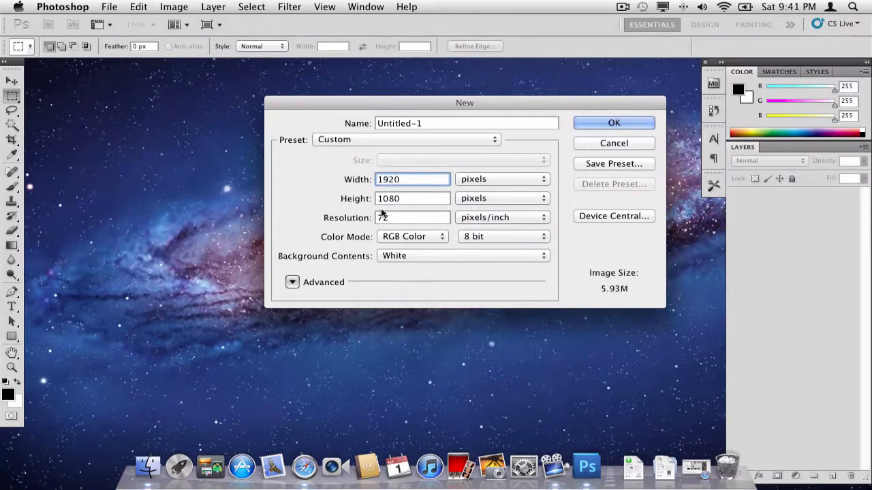
Name the new document tutorialthumbnail and create it.
{"action": "left_click", "coordinate": [411, 124]}
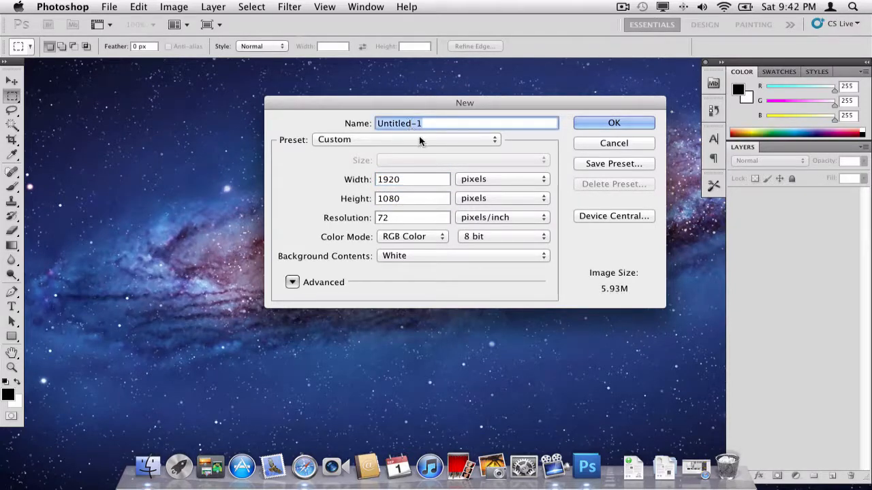
{"action": "type", "text": "tutorialthumbnail"}
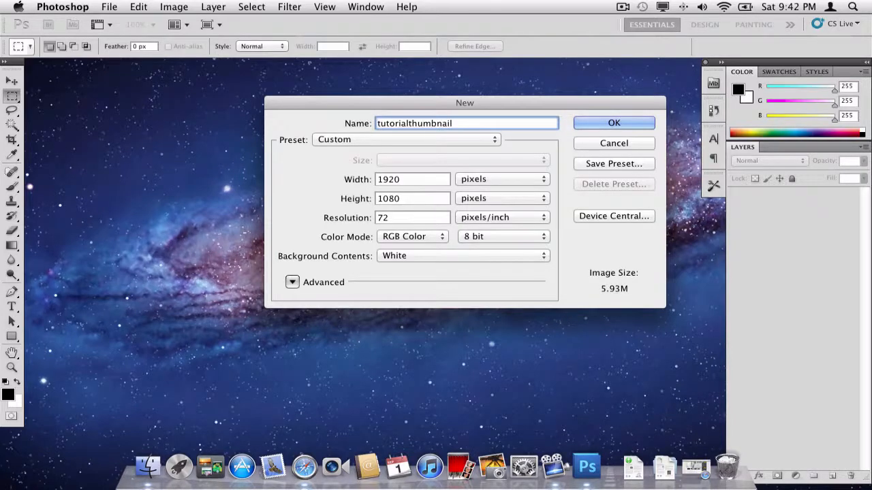
{"action": "key", "text": "Return"}
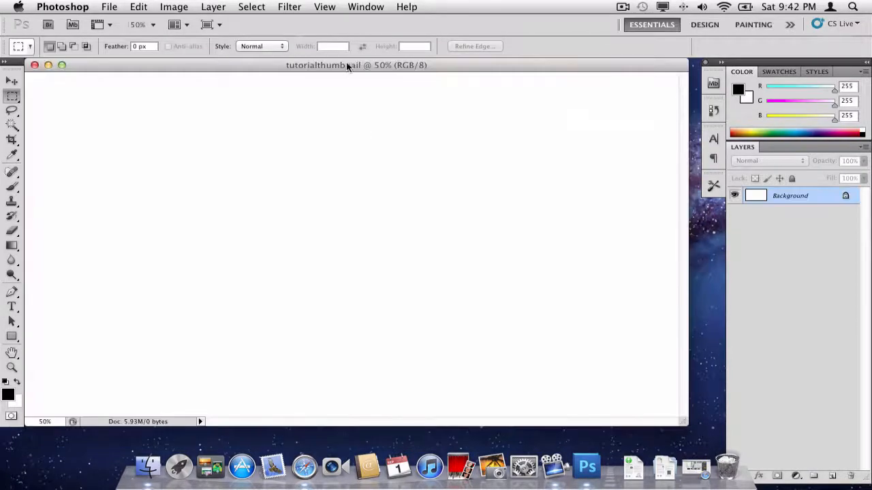
Enlarge the tutorialthumbnail document window and reposition it within the workspace.
{"action": "mouse_move", "coordinate": [346, 62]}
{"action": "left_mouse_down"}
{"action": "mouse_move", "coordinate": [370, 66]}
{"action": "mouse_move", "coordinate": [359, 65]}
{"action": "left_mouse_up"}
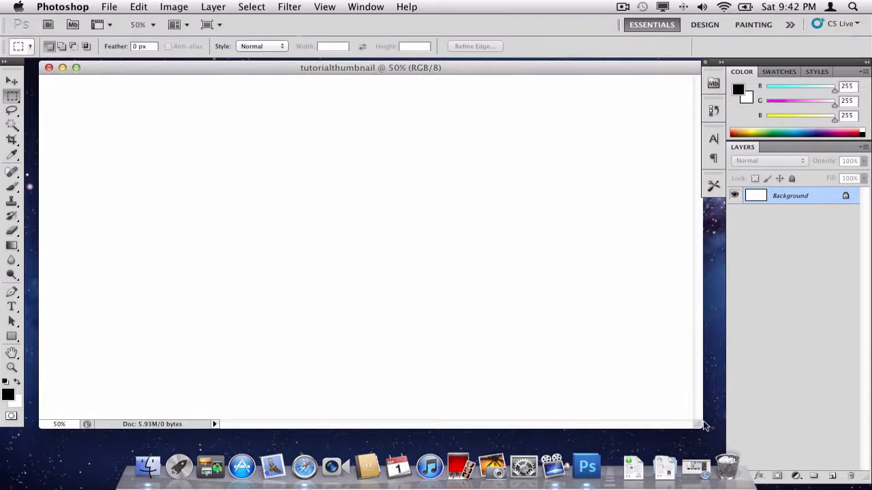
{"action": "left_click_drag", "start_coordinate": [700, 425], "coordinate": [832, 433]}
{"action": "left_click_drag", "start_coordinate": [418, 68], "coordinate": [392, 62]}
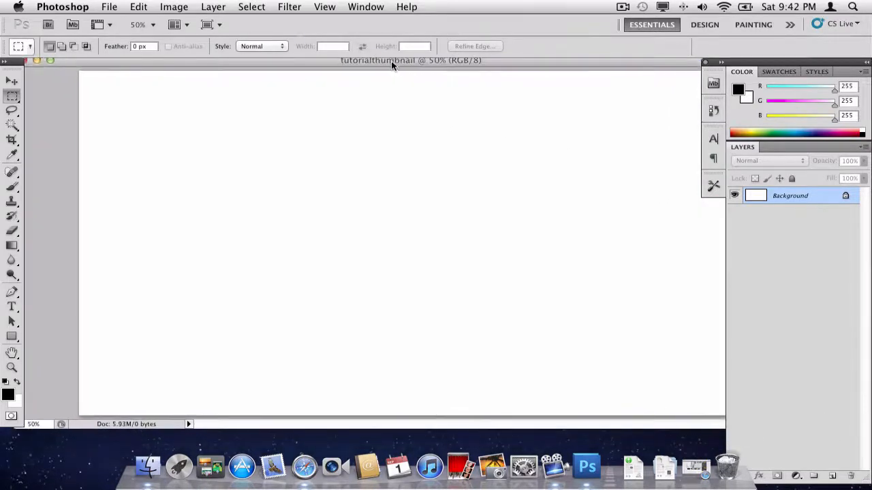
{"action": "left_click_drag", "start_coordinate": [474, 65], "coordinate": [419, 70]}
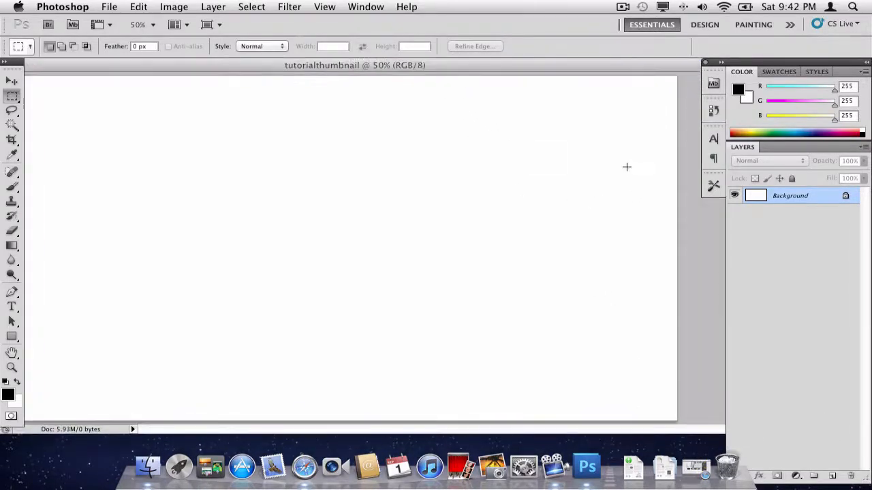
Convert the Background layer to a smart object and rasterize it into an ordinary layer.
{"action": "right_click", "coordinate": [794, 197]}
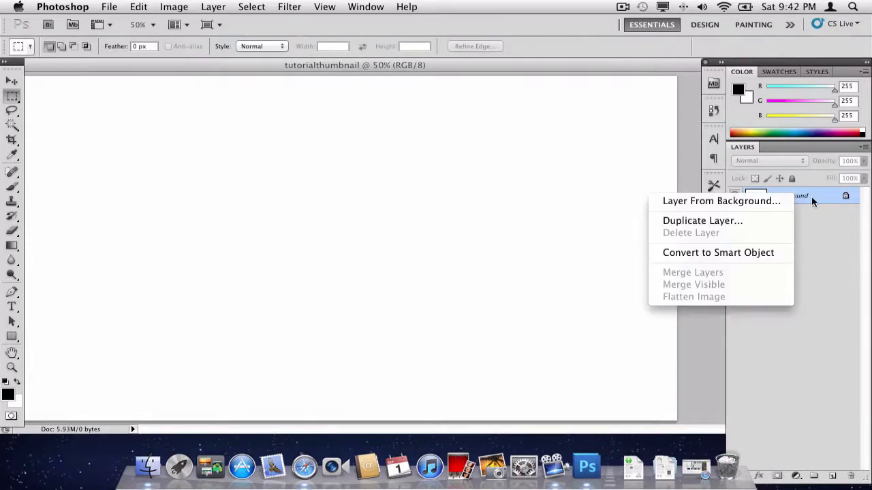
{"action": "left_click", "coordinate": [753, 254]}
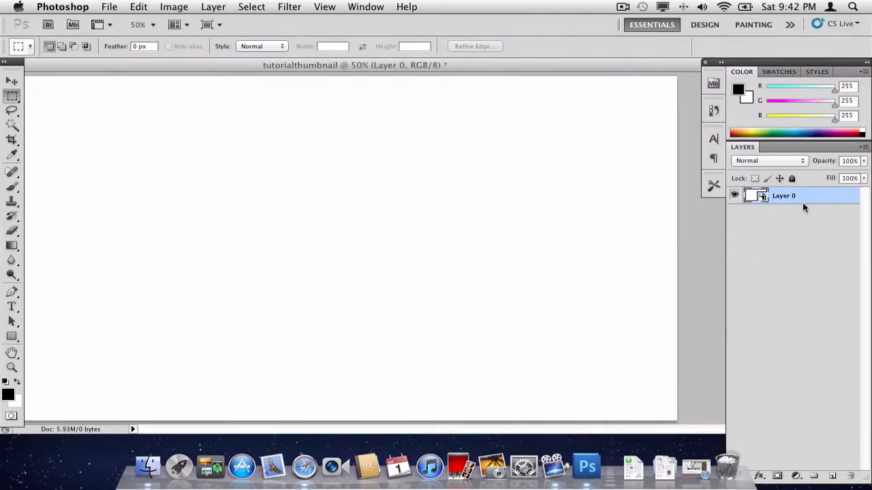
{"action": "right_click", "coordinate": [803, 202]}
{"action": "left_click", "coordinate": [778, 252]}
Open Layer 0's blending options, try a red Color Overlay on the layer and turn that overlay off.
{"action": "right_click", "coordinate": [842, 198]}
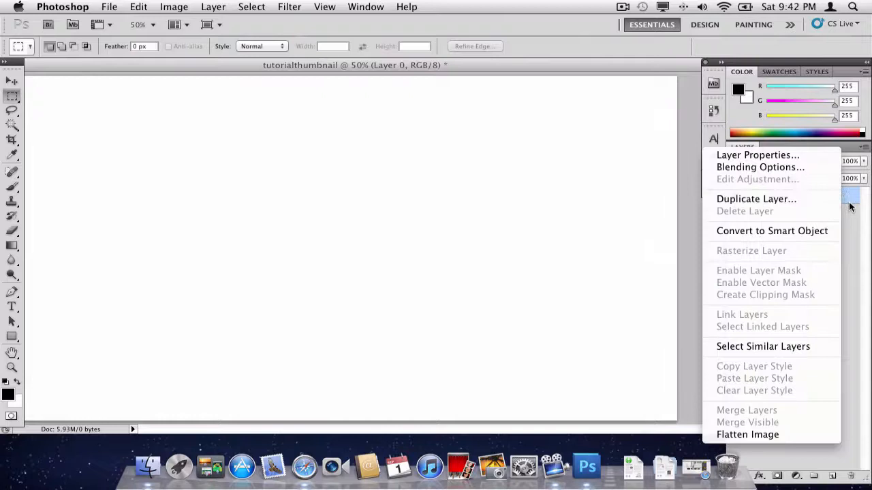
{"action": "left_click", "coordinate": [807, 169]}
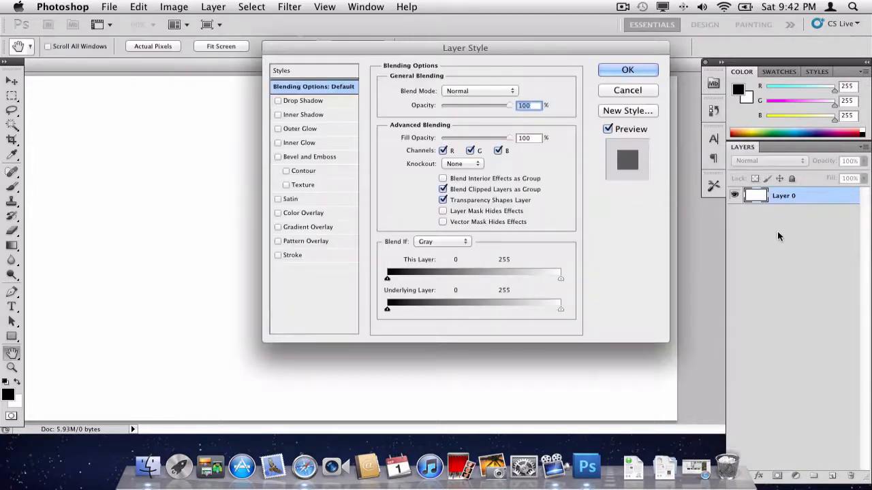
{"action": "left_click", "coordinate": [297, 213]}
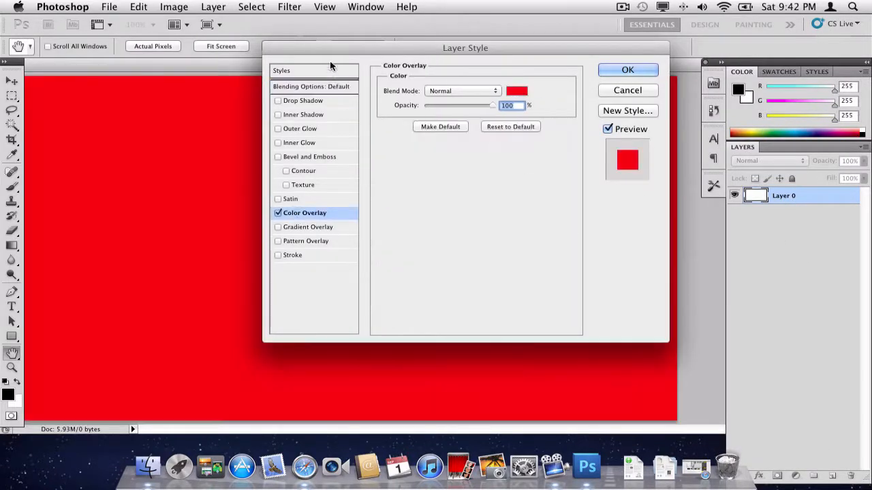
{"action": "left_click_drag", "start_coordinate": [324, 49], "coordinate": [415, 88]}
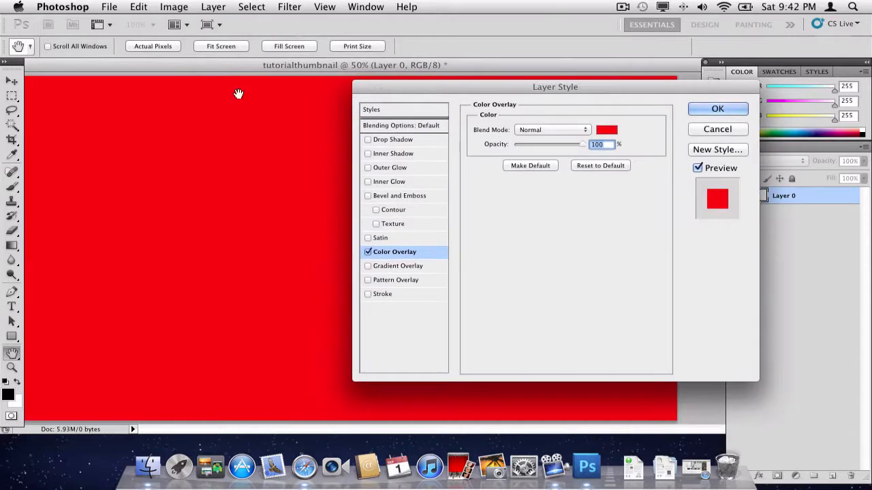
{"action": "left_click", "coordinate": [372, 255]}
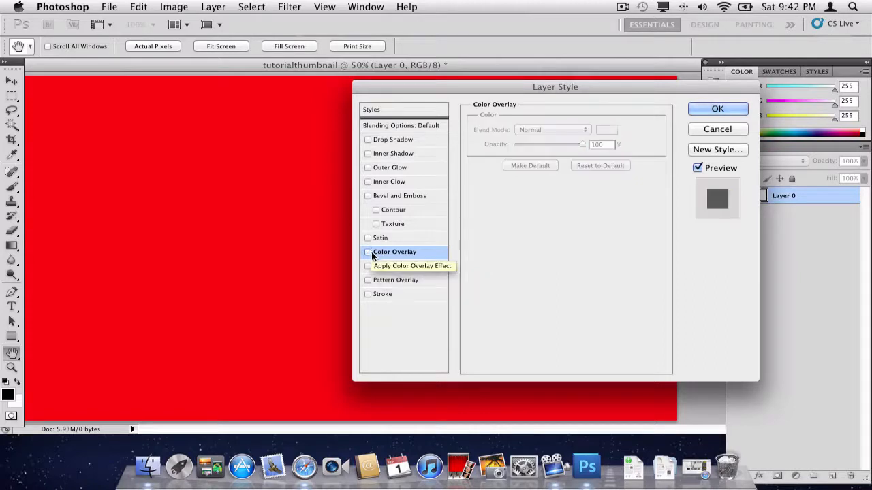
Enable a black-to-white Gradient Overlay on Layer 0 and show its settings.
{"action": "left_click", "coordinate": [368, 267]}
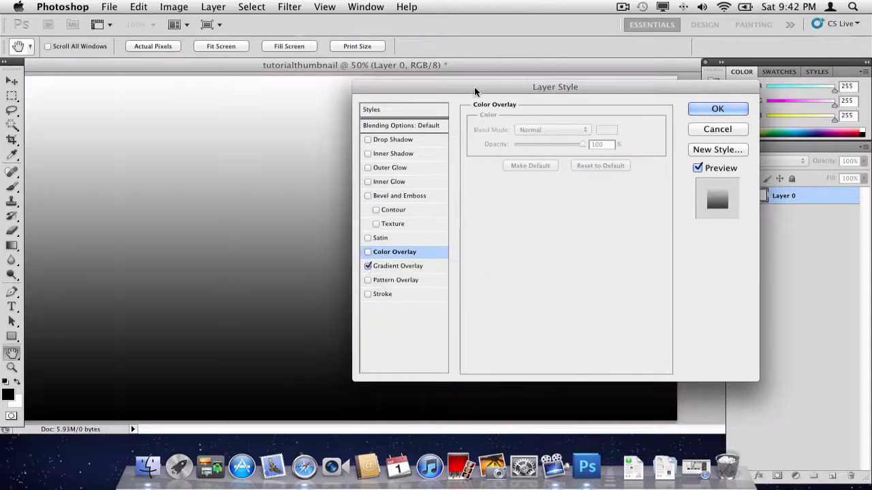
{"action": "left_click_drag", "start_coordinate": [474, 86], "coordinate": [512, 104]}
{"action": "left_click", "coordinate": [439, 283]}
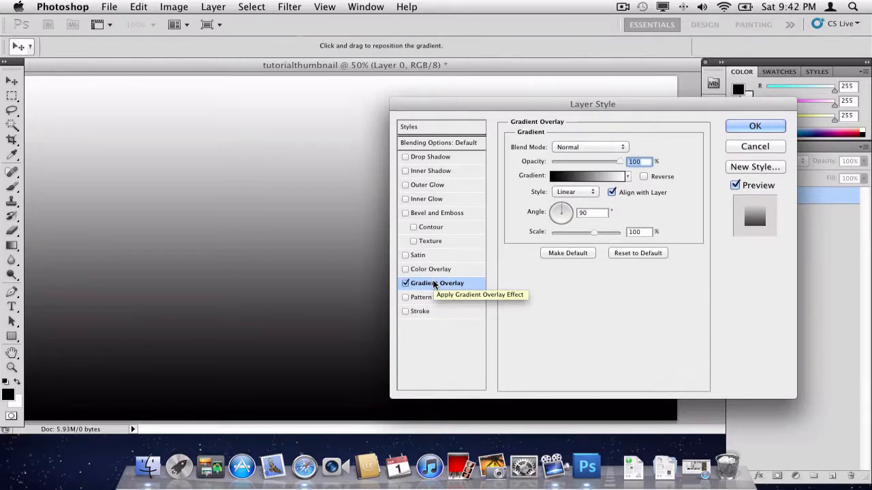
Try a custom black-and-white gradient with color stops at 21%, 59% and 77% and an opacity stop at 58%.
{"action": "left_click", "coordinate": [589, 177]}
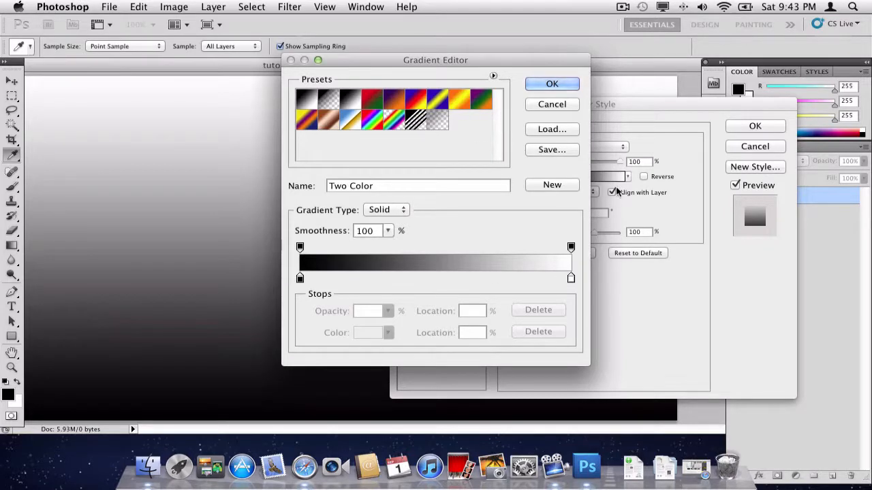
{"action": "left_click_drag", "start_coordinate": [538, 61], "coordinate": [438, 89]}
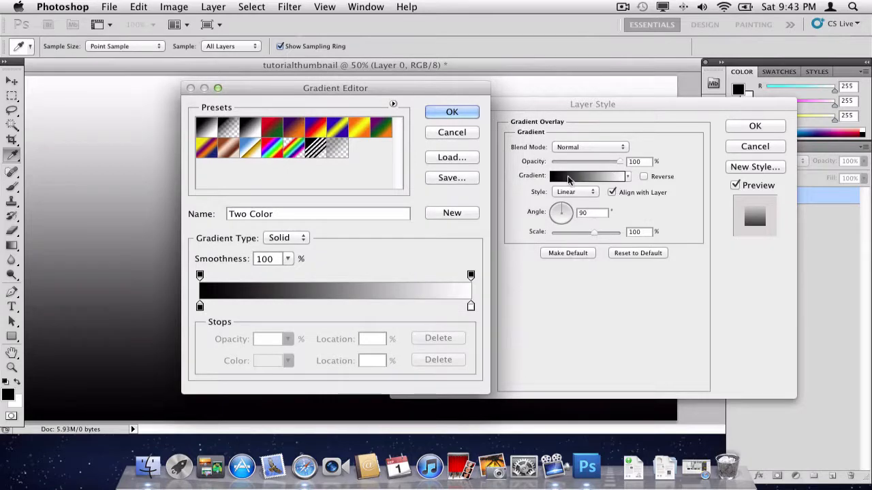
{"action": "left_click_drag", "start_coordinate": [368, 91], "coordinate": [536, 87]}
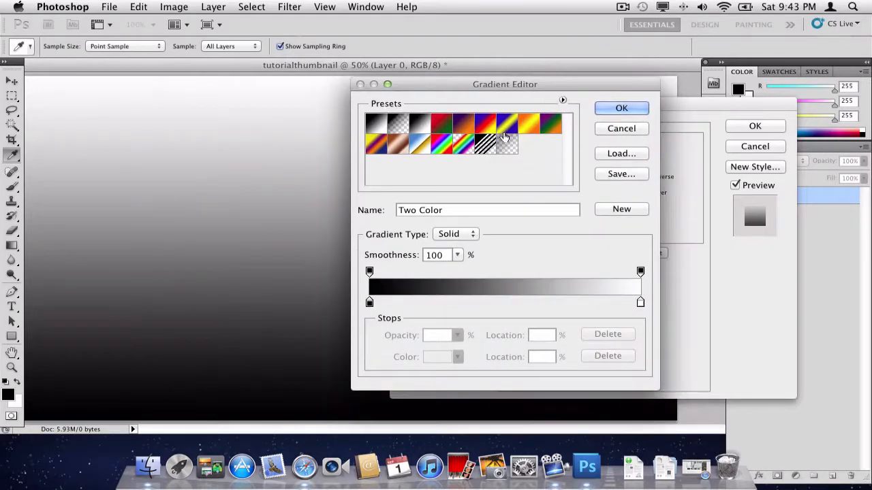
{"action": "left_click", "coordinate": [506, 272]}
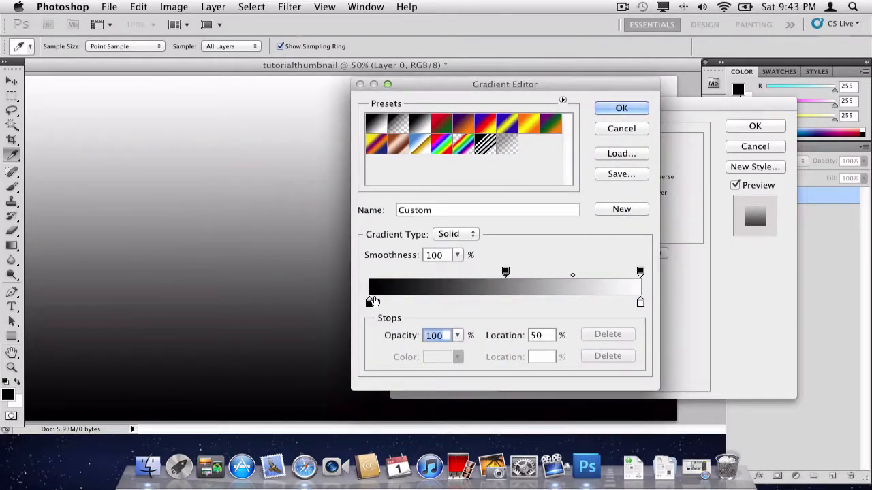
{"action": "left_click", "coordinate": [528, 302]}
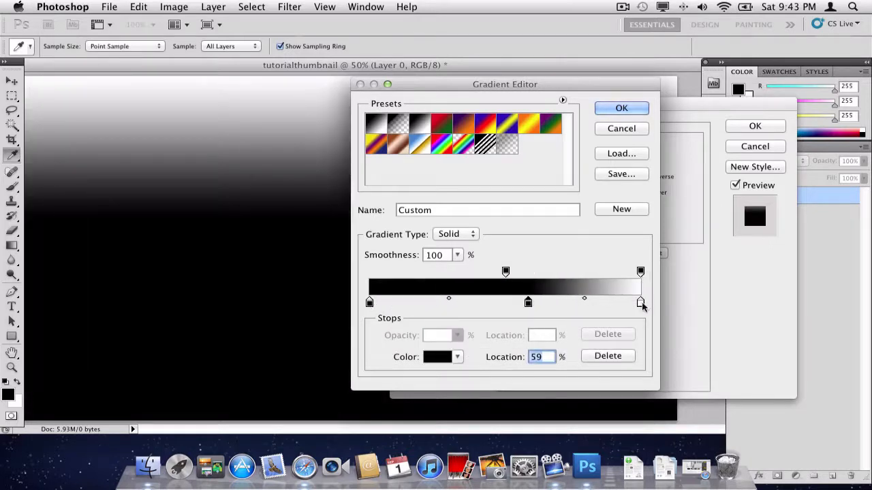
{"action": "left_click_drag", "start_coordinate": [640, 304], "coordinate": [579, 303]}
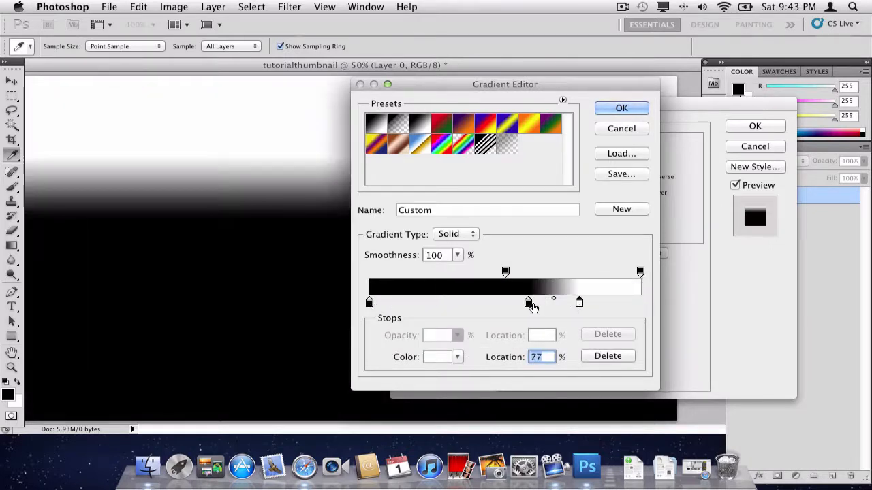
{"action": "left_click", "coordinate": [425, 303]}
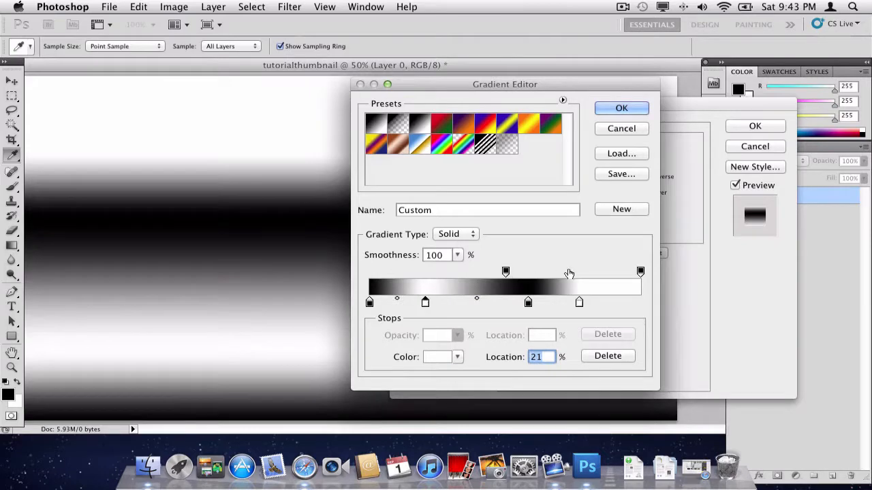
{"action": "left_click_drag", "start_coordinate": [506, 272], "coordinate": [526, 272]}
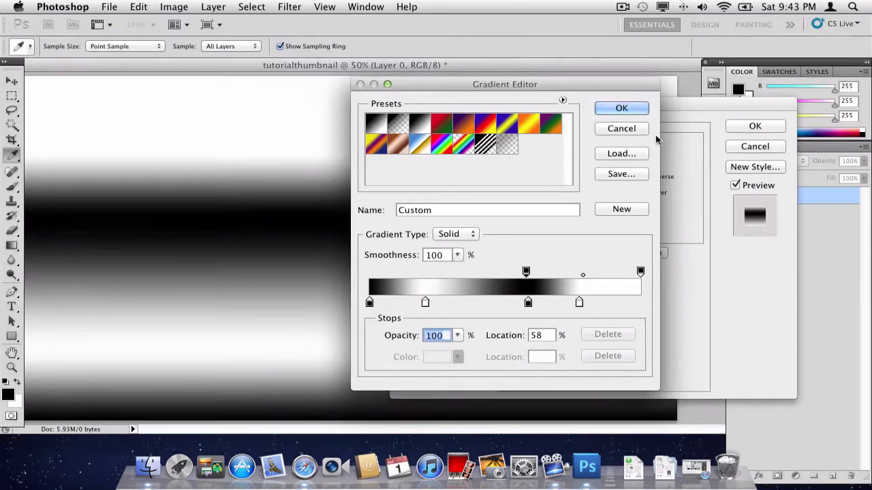
{"action": "left_click", "coordinate": [620, 129]}
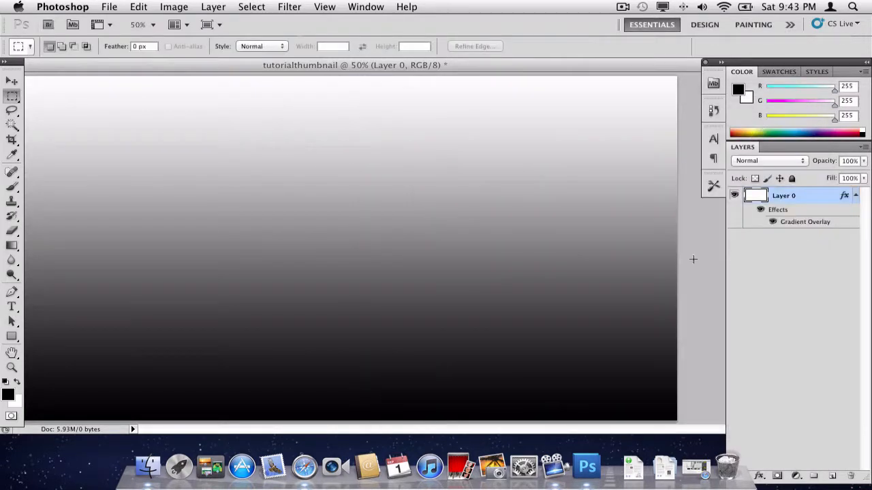
Switch to Finder, locate MTRLogo.png in the Desktop folder and open it in Photoshop.
{"action": "left_click", "coordinate": [148, 465]}
{"action": "left_click", "coordinate": [185, 129]}
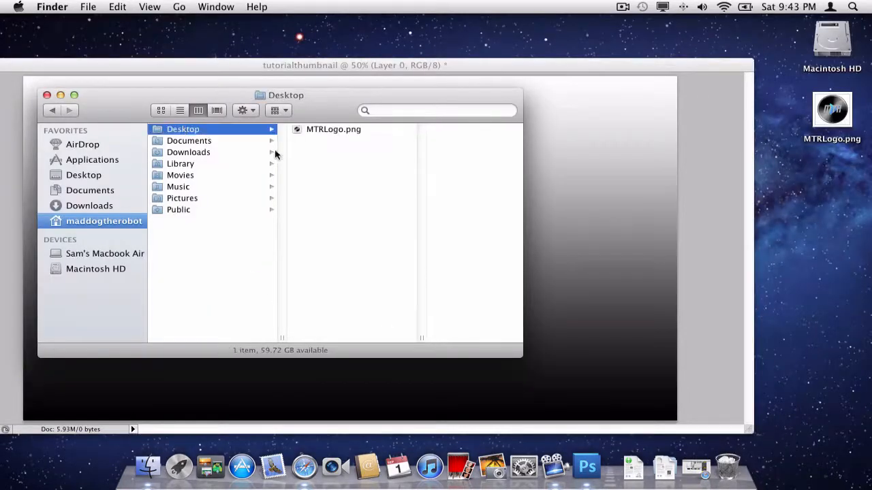
{"action": "left_click", "coordinate": [317, 130]}
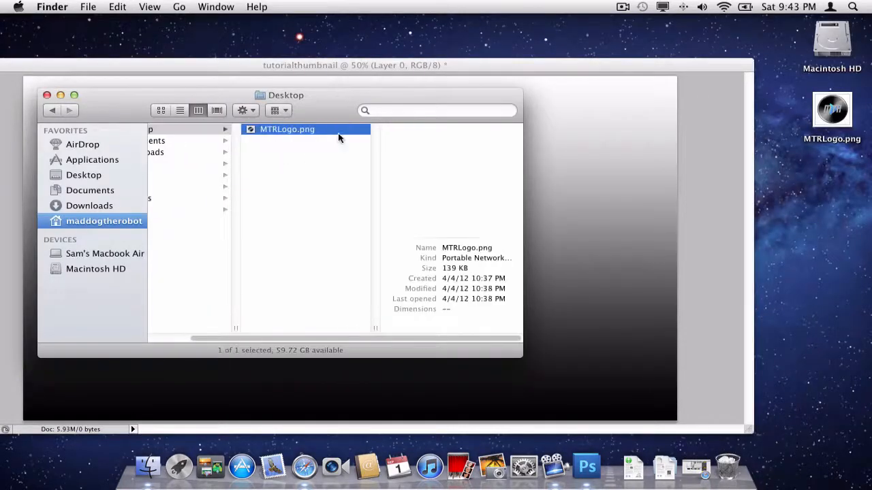
{"action": "left_click_drag", "start_coordinate": [257, 132], "coordinate": [587, 466]}
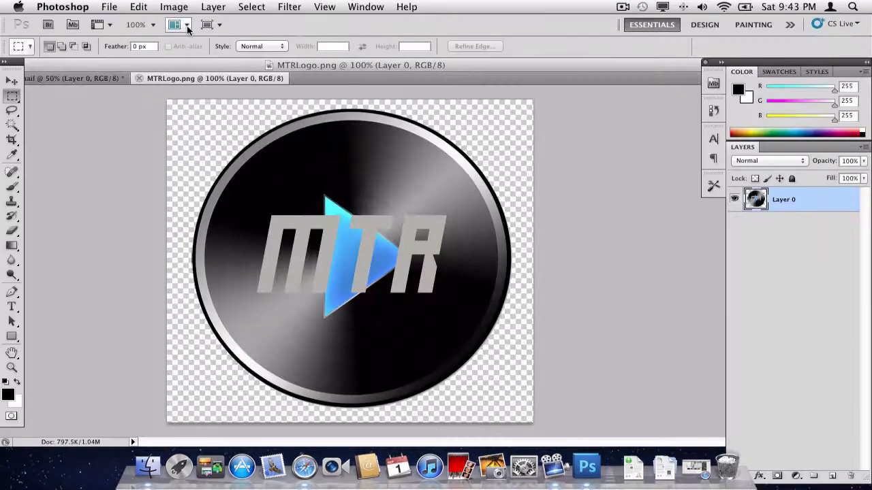
Undock the MTRLogo.png document, copy its logo layer onto the tutorialthumbnail canvas and reposition the tutorialthumbnail window.
{"action": "left_click_drag", "start_coordinate": [193, 77], "coordinate": [170, 284]}
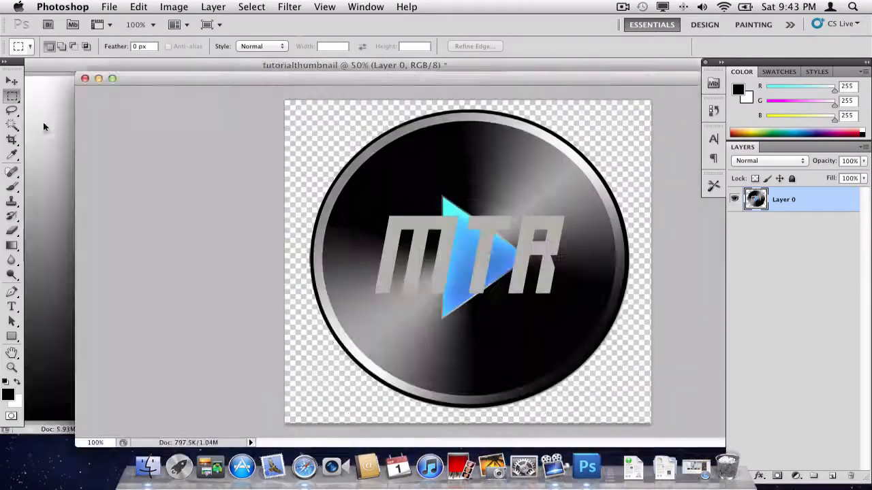
{"action": "left_click", "coordinate": [11, 81]}
{"action": "left_click_drag", "start_coordinate": [355, 78], "coordinate": [252, 310]}
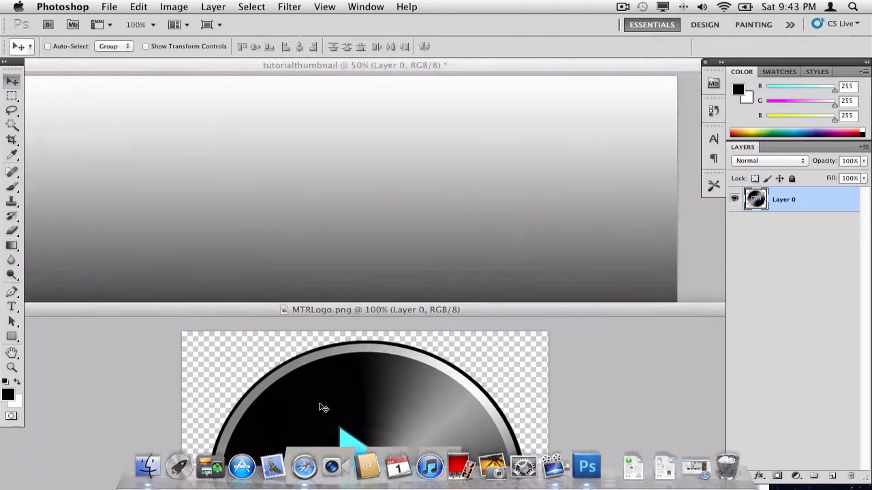
{"action": "left_click_drag", "start_coordinate": [319, 405], "coordinate": [439, 253]}
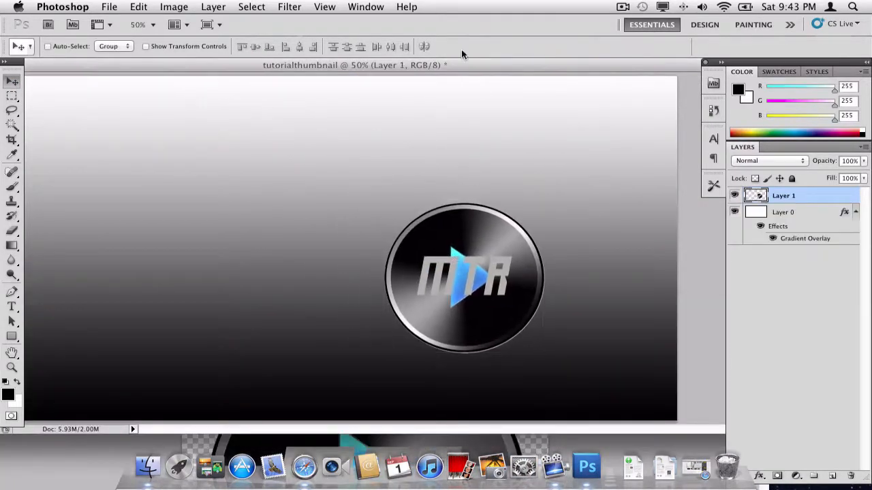
{"action": "left_click_drag", "start_coordinate": [303, 64], "coordinate": [322, 35]}
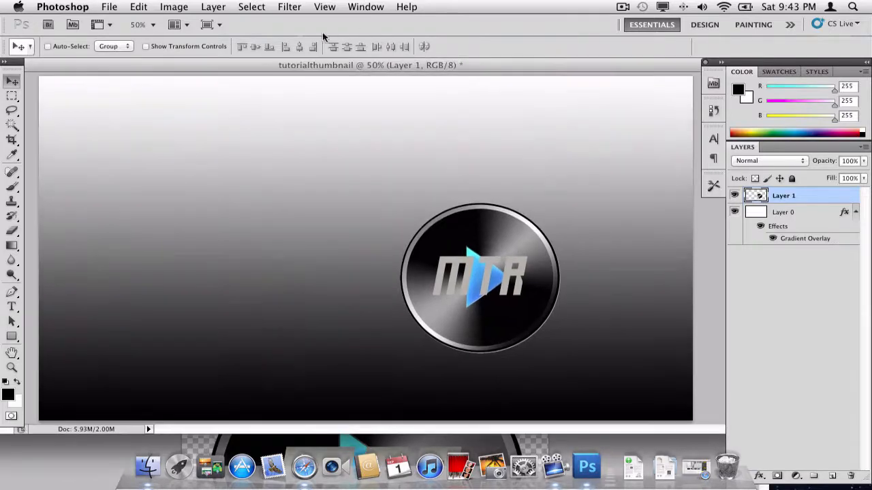
Convert Layer 1 to a smart object, scale the logo to about 148% and place it in the canvas's lower-right corner.
{"action": "right_click", "coordinate": [801, 197]}
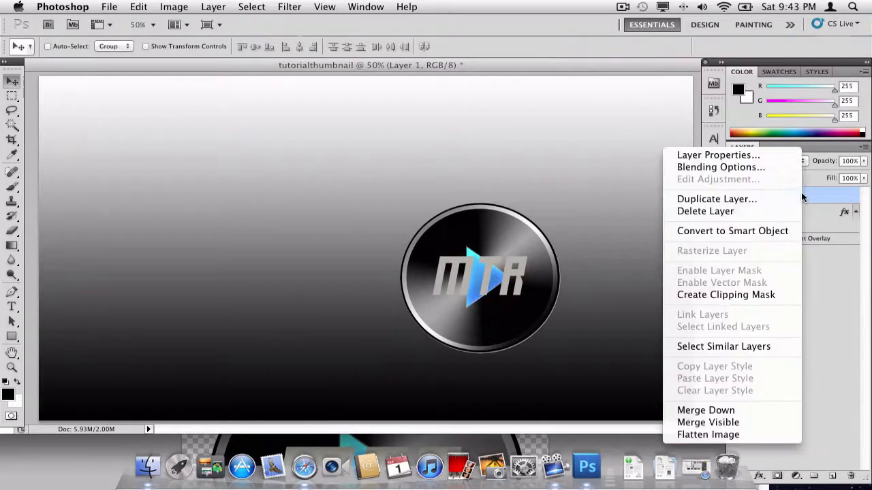
{"action": "left_click", "coordinate": [784, 230]}
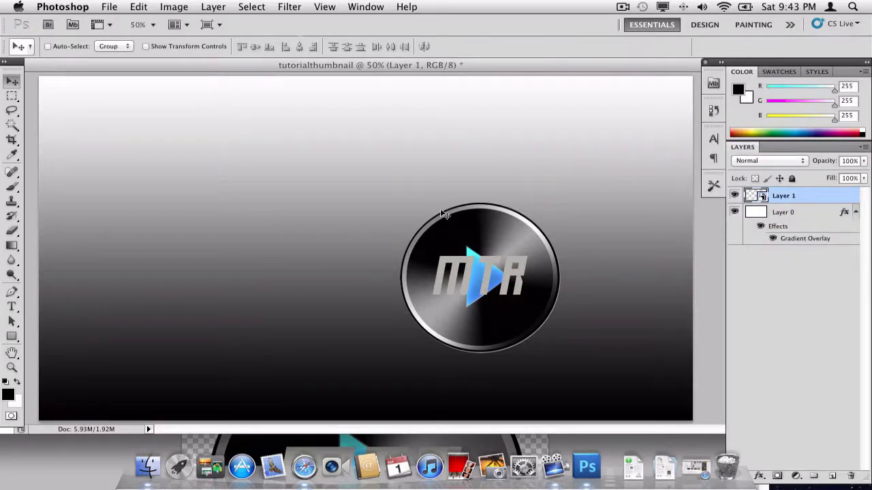
{"action": "key", "text": "super+t"}
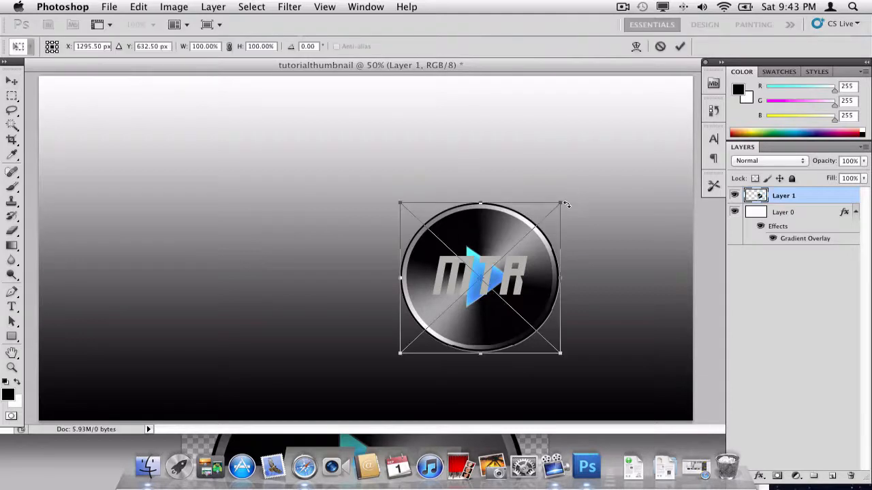
{"action": "left_click_drag", "start_coordinate": [562, 202], "coordinate": [663, 151]}
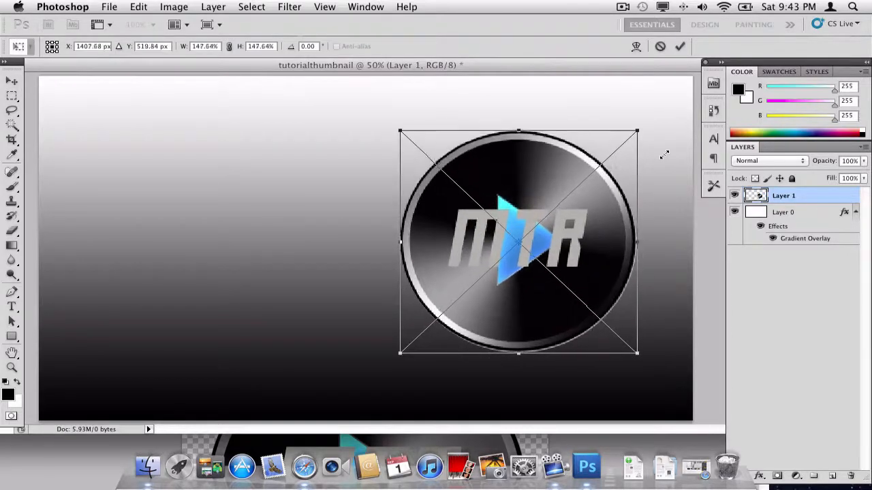
{"action": "left_click_drag", "start_coordinate": [577, 242], "coordinate": [611, 270]}
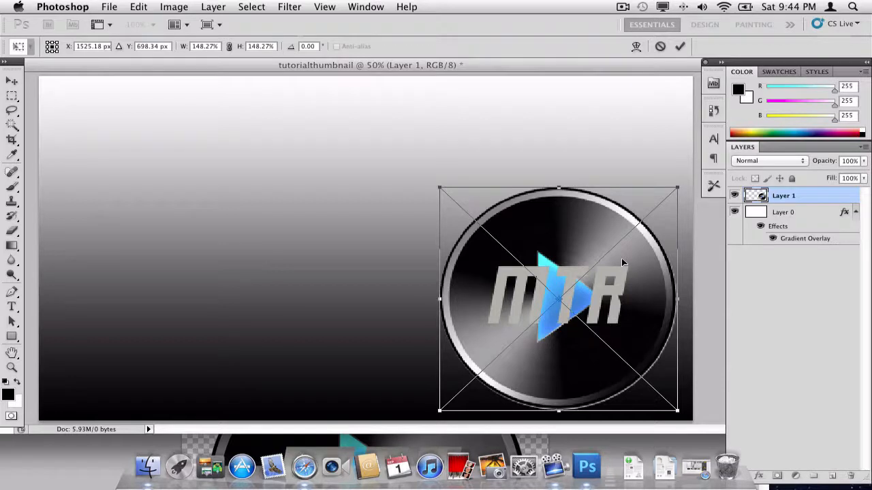
{"action": "key", "text": "Return"}
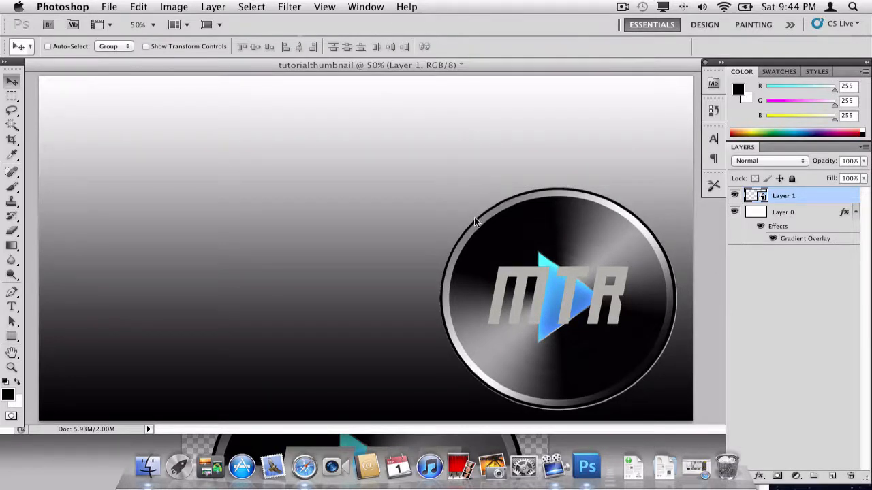
Start a point-text layer directly above Layer 0, in the upper-left area of the canvas.
{"action": "left_click", "coordinate": [802, 215]}
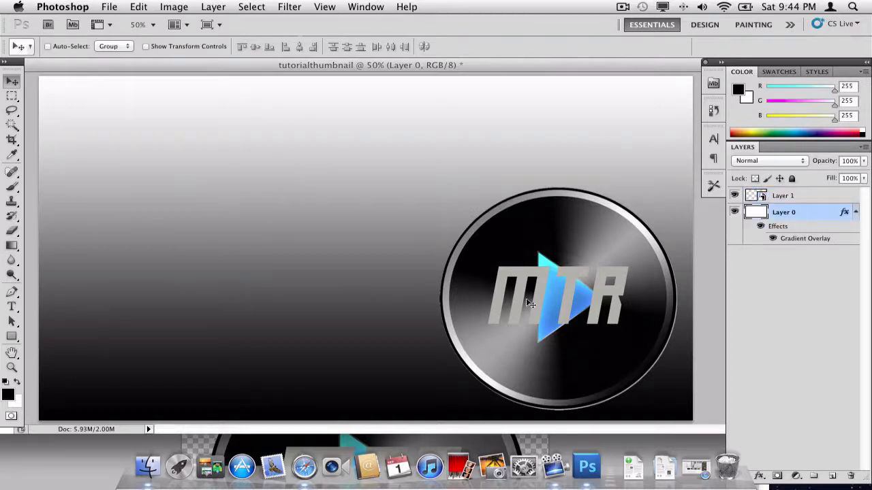
{"action": "left_click", "coordinate": [14, 308]}
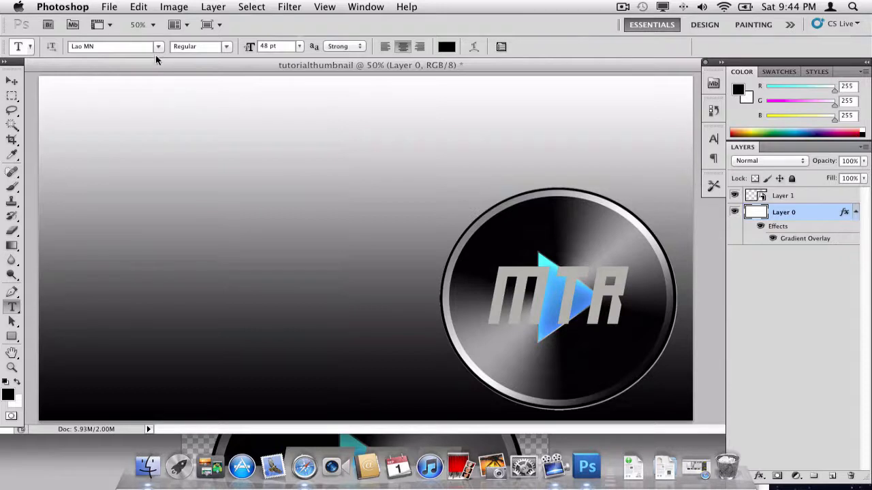
{"action": "left_click", "coordinate": [130, 149]}
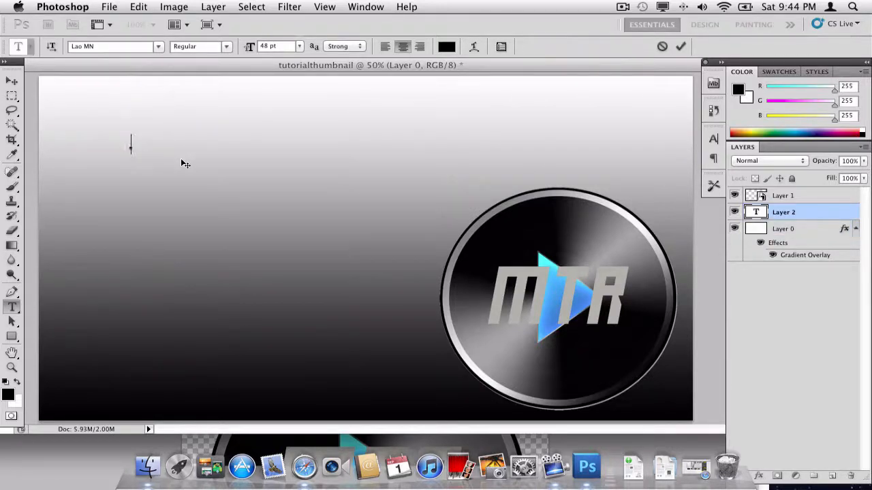
{"action": "type", "text": "How to"}
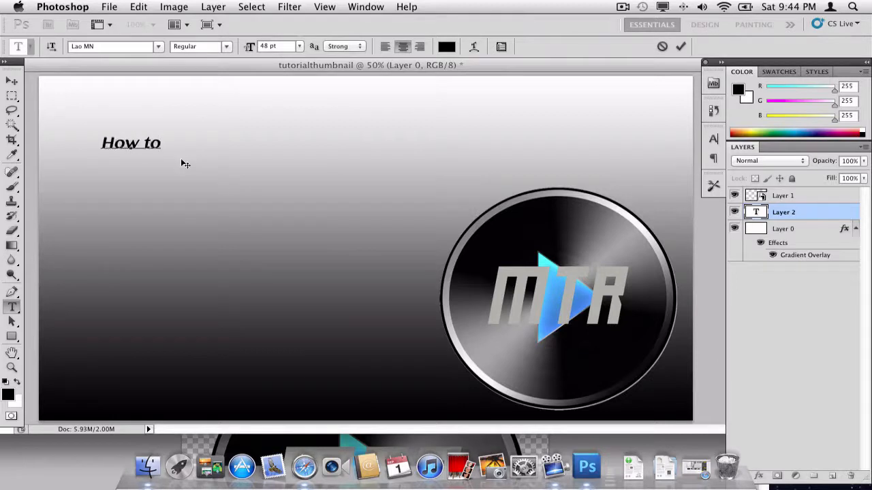
{"action": "key", "text": "BackSpace"}
{"action": "key", "text": "BackSpace"}
{"action": "key", "text": "BackSpace"}
{"action": "key", "text": "BackSpace"}
{"action": "key", "text": "BackSpace"}
{"action": "key", "text": "BackSpace"}
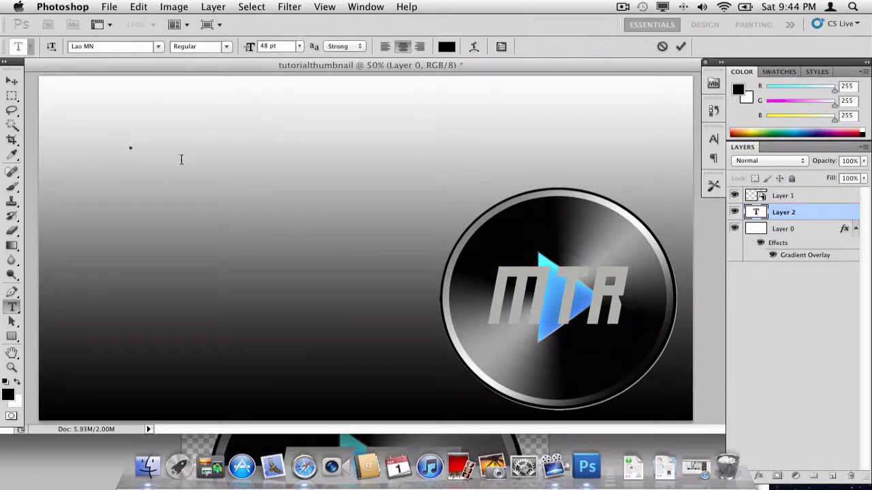
Enter the title "How to Make Custom Thumbnails in Adobe Photoshop" and move it fully onto the upper part of the canvas.
{"action": "type", "text": "How to "}
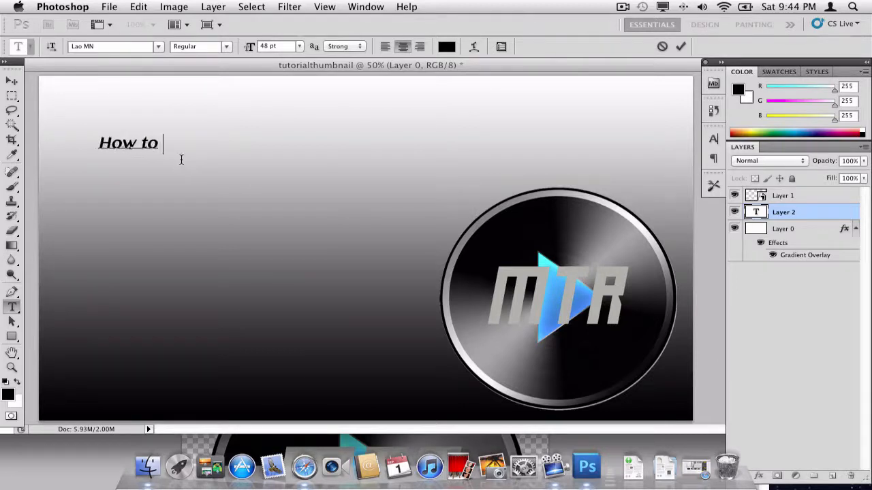
{"action": "type", "text": "Make Custom Thum"}
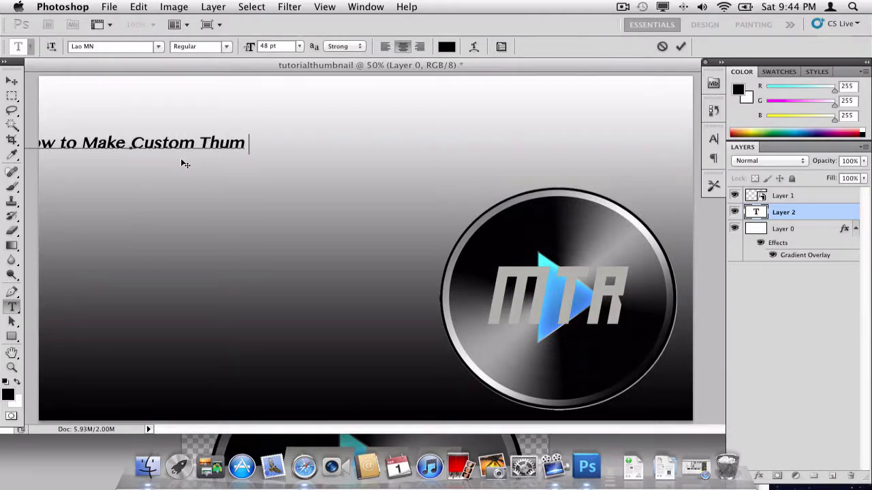
{"action": "type", "text": "bnails in Adobe Photoshop"}
{"action": "left_click", "coordinate": [12, 81]}
{"action": "left_click_drag", "start_coordinate": [173, 145], "coordinate": [370, 141]}
Break the title into two lines so that the second line starts with "Thumbnails".
{"action": "double_click", "coordinate": [749, 214]}
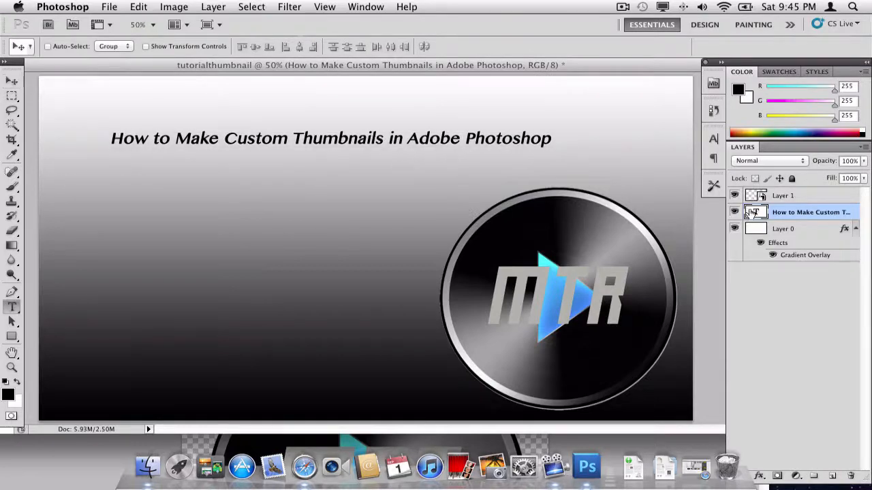
{"action": "left_click", "coordinate": [418, 139]}
{"action": "double_click", "coordinate": [389, 139]}
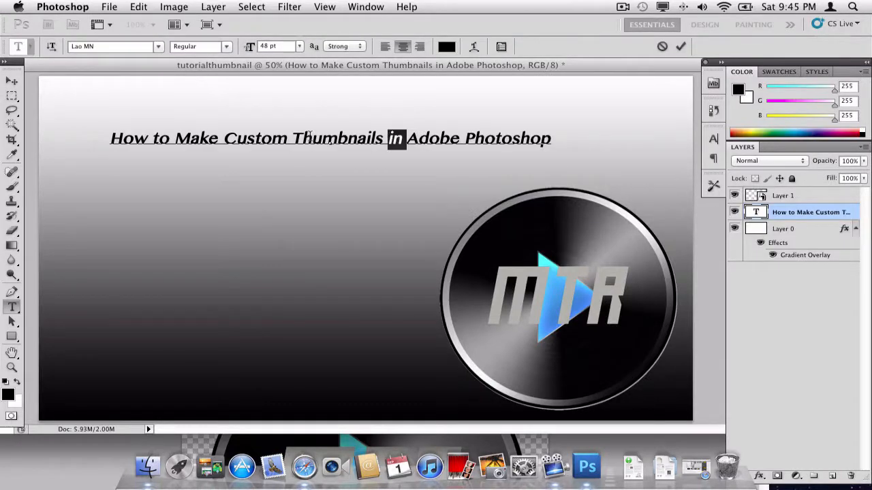
{"action": "left_click", "coordinate": [297, 139]}
{"action": "key", "text": "Return"}
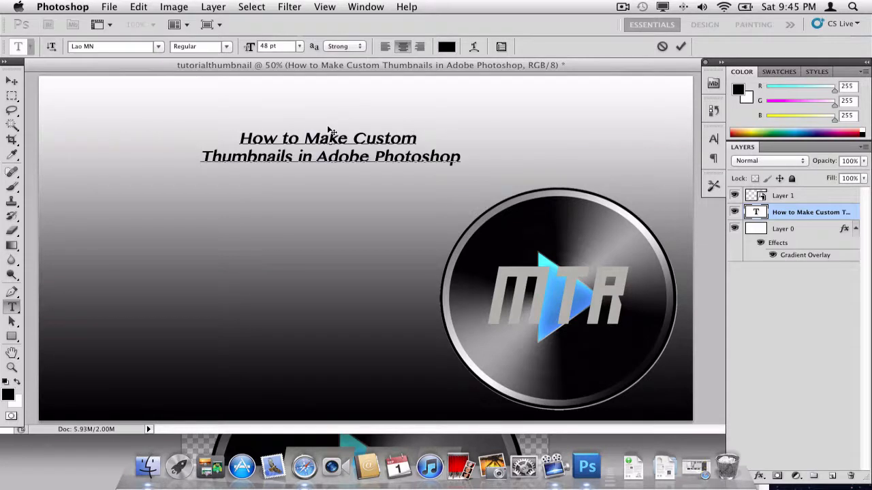
Set the whole title's font size to 102 pt and move the text up close to the canvas's top edge.
{"action": "left_click_drag", "start_coordinate": [462, 159], "coordinate": [224, 140]}
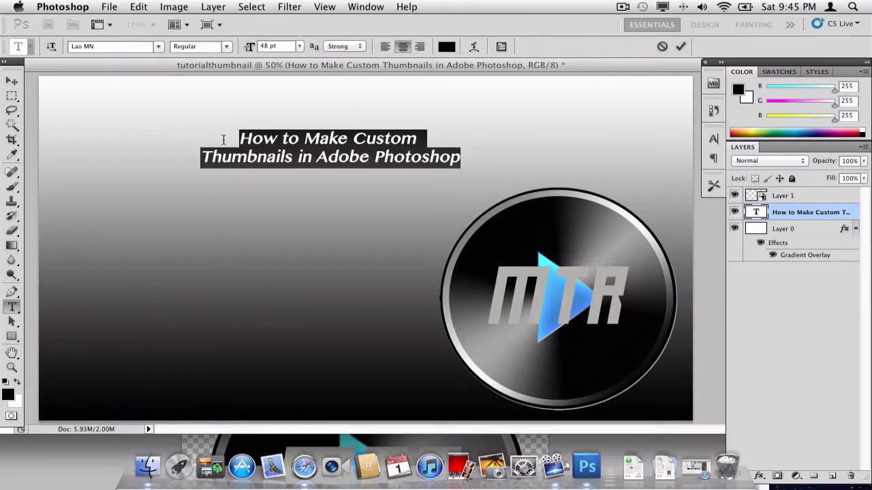
{"action": "left_click", "coordinate": [299, 46]}
{"action": "left_click", "coordinate": [279, 175]}
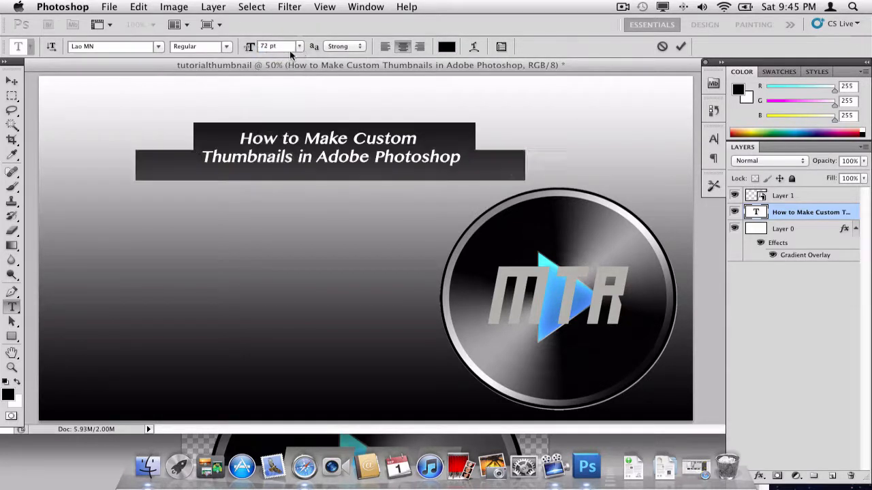
{"action": "left_click", "coordinate": [263, 45]}
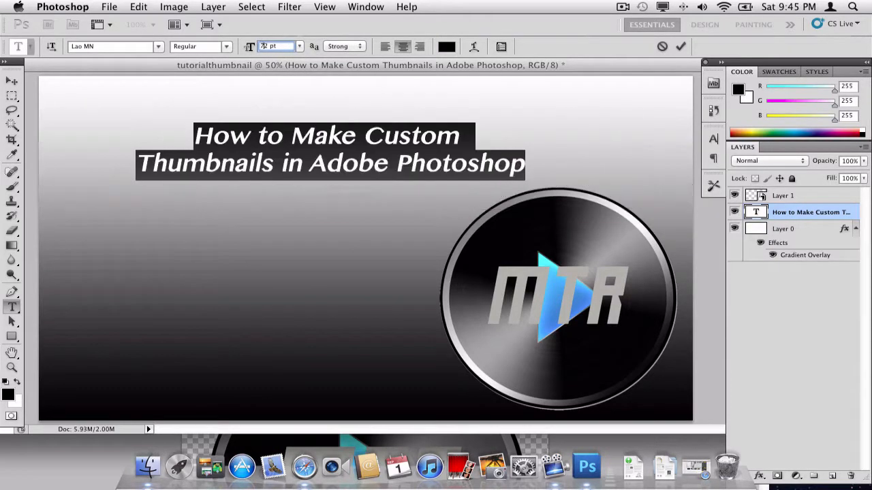
{"action": "key", "text": "BackSpace"}
{"action": "type", "text": "10"}
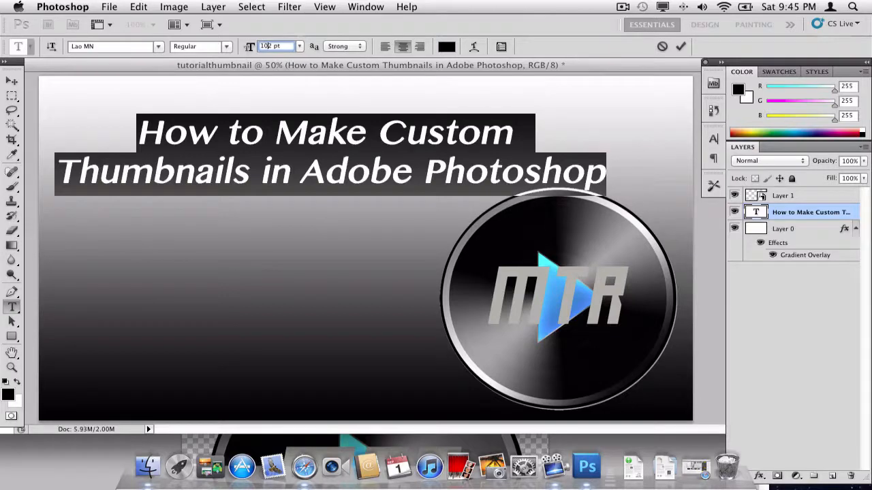
{"action": "left_click", "coordinate": [11, 81]}
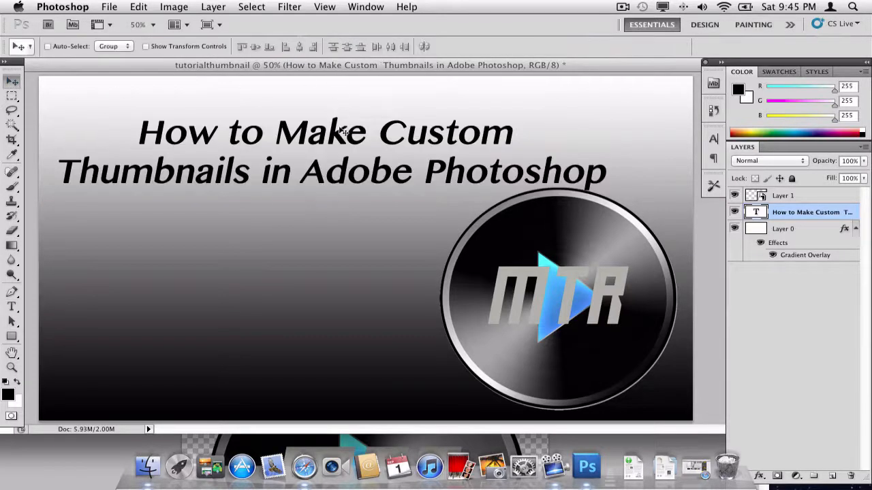
{"action": "left_click_drag", "start_coordinate": [340, 131], "coordinate": [341, 103]}
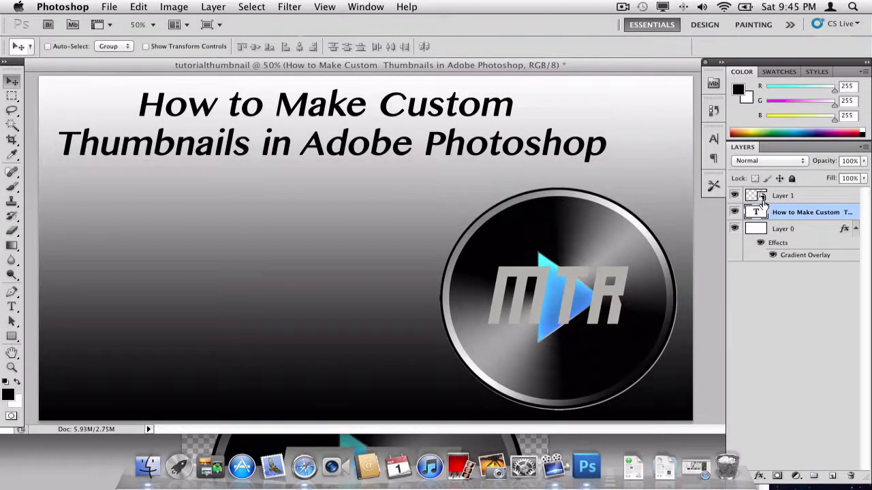
Set the title's font style to Bold and shift the text slightly right on the canvas.
{"action": "double_click", "coordinate": [756, 212]}
{"action": "left_click", "coordinate": [220, 46]}
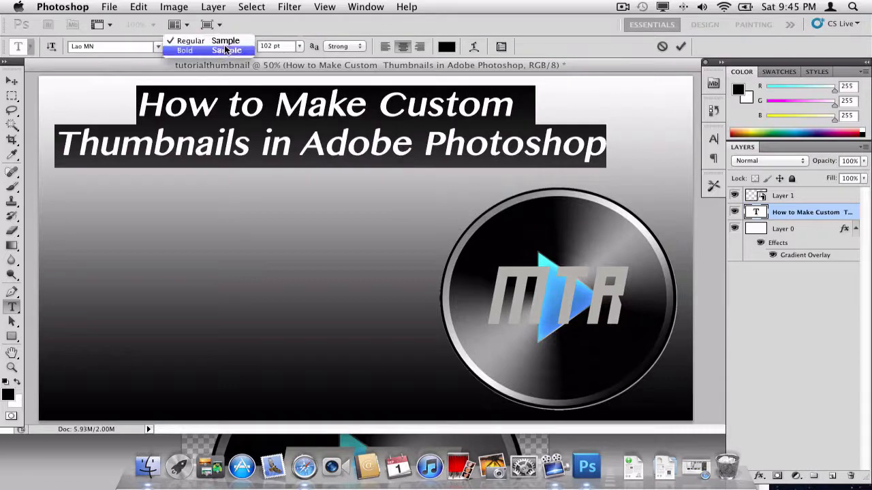
{"action": "left_click", "coordinate": [211, 49]}
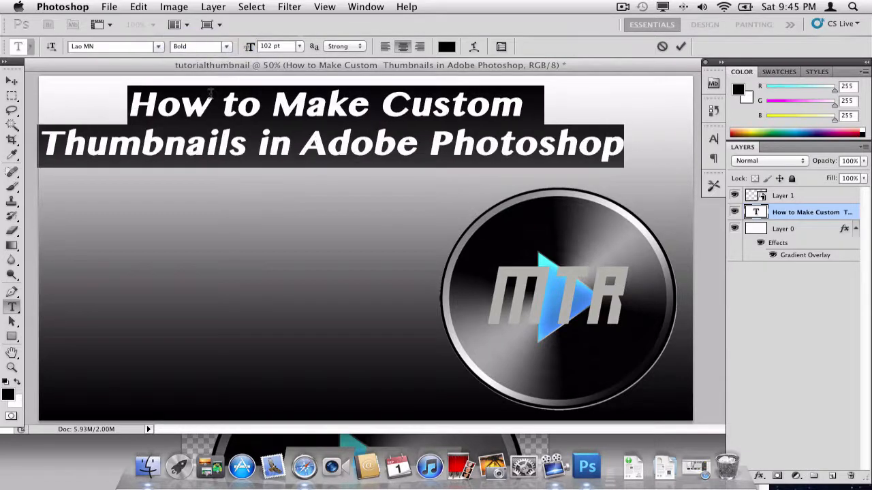
{"action": "left_click", "coordinate": [12, 80]}
{"action": "left_click_drag", "start_coordinate": [318, 113], "coordinate": [333, 111]}
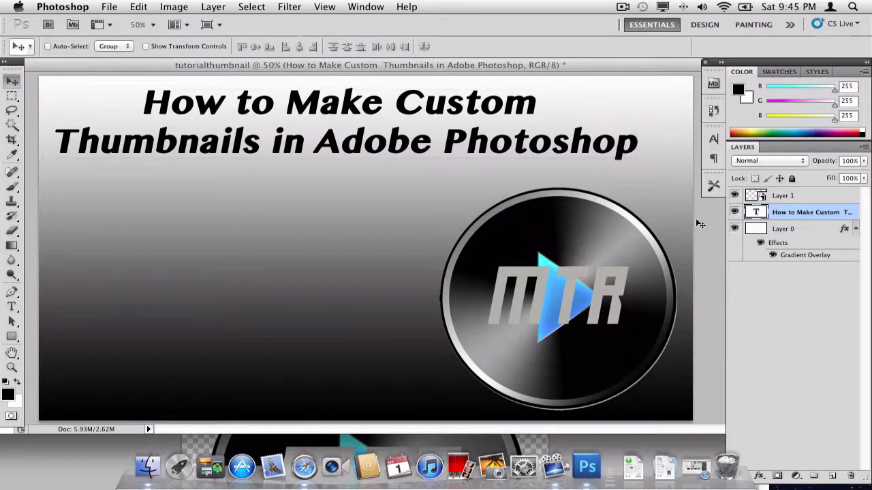
Apply a Drop Shadow layer style to the title with the default settings.
{"action": "right_click", "coordinate": [814, 213]}
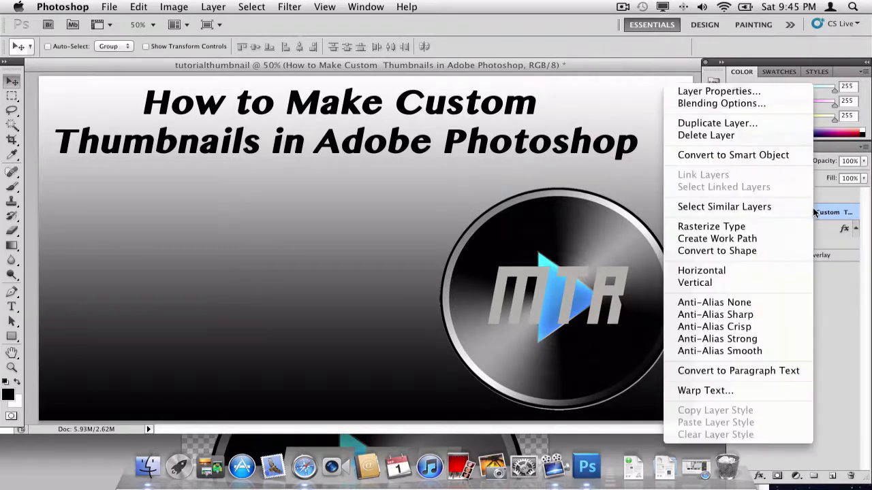
{"action": "left_click", "coordinate": [742, 103]}
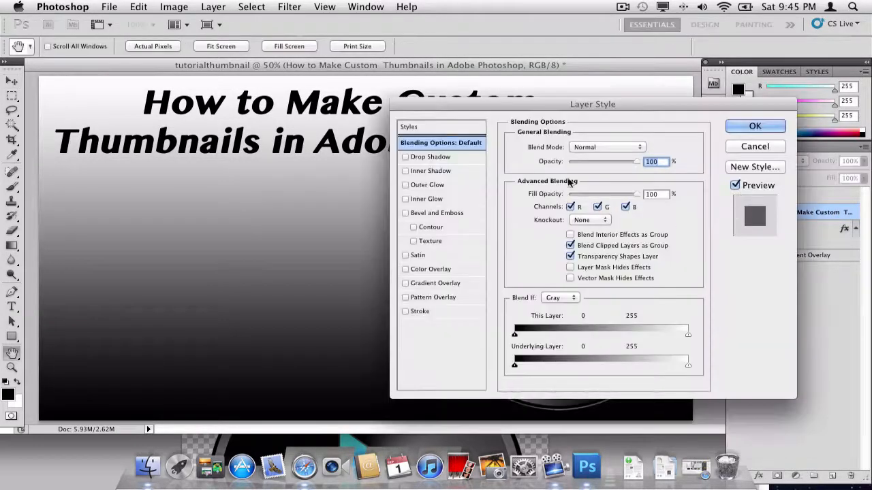
{"action": "left_click", "coordinate": [436, 157]}
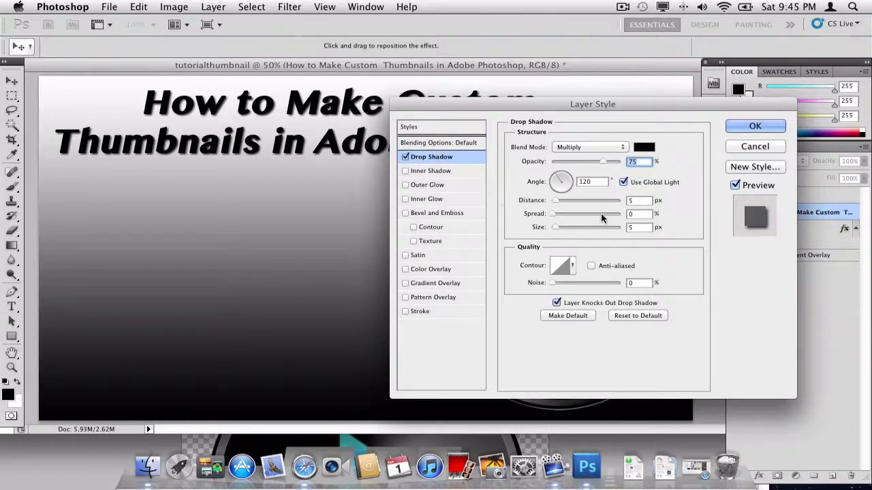
{"action": "left_click_drag", "start_coordinate": [521, 110], "coordinate": [323, 175]}
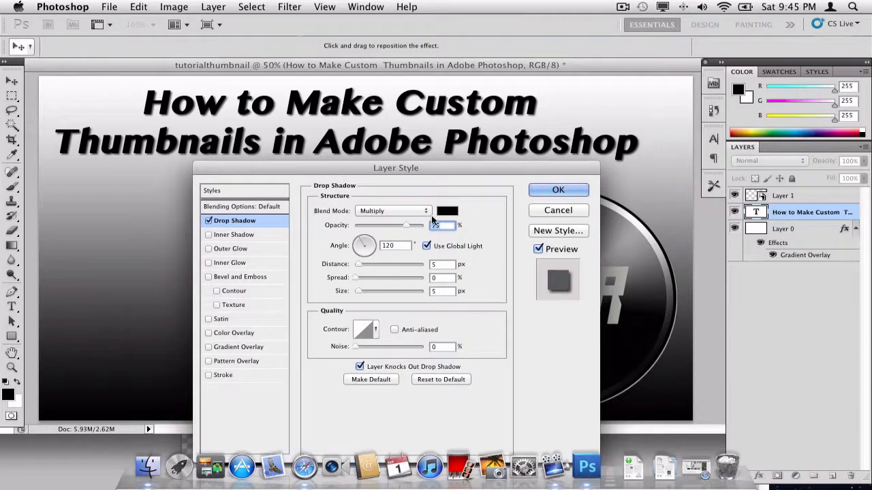
{"action": "left_click", "coordinate": [571, 188]}
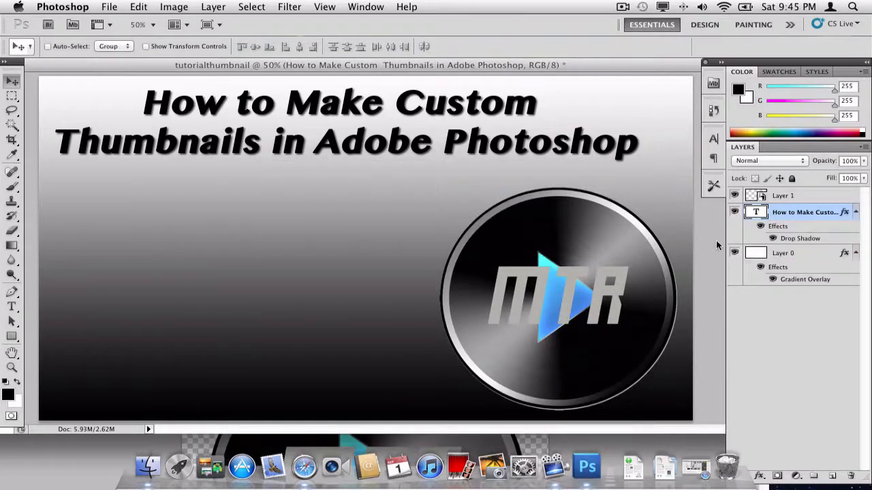
Change the title's text color to a dark blue and deselect the layer.
{"action": "double_click", "coordinate": [759, 217]}
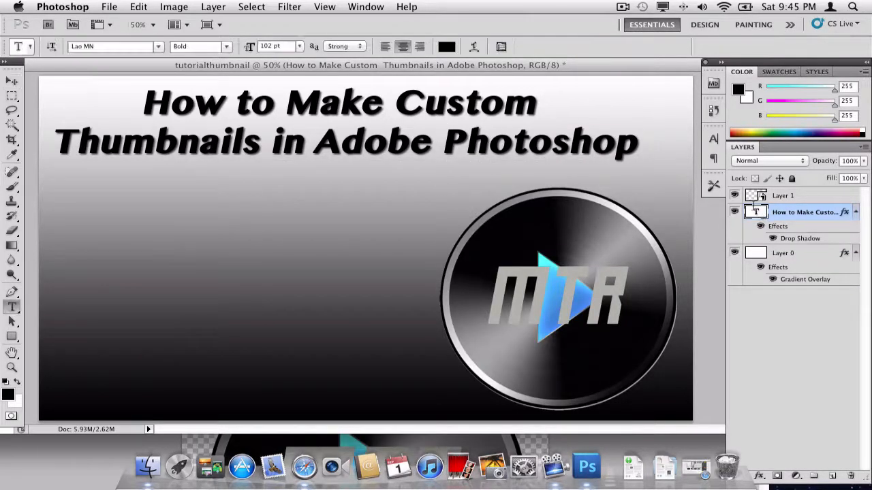
{"action": "left_click", "coordinate": [447, 46]}
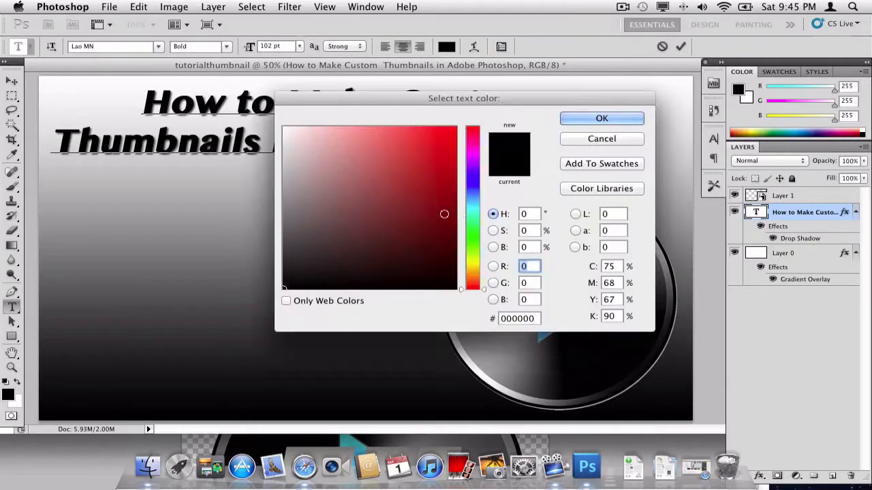
{"action": "left_click", "coordinate": [469, 188]}
{"action": "left_click_drag", "start_coordinate": [468, 188], "coordinate": [468, 183]}
{"action": "left_click_drag", "start_coordinate": [399, 214], "coordinate": [445, 214]}
{"action": "left_click", "coordinate": [584, 119]}
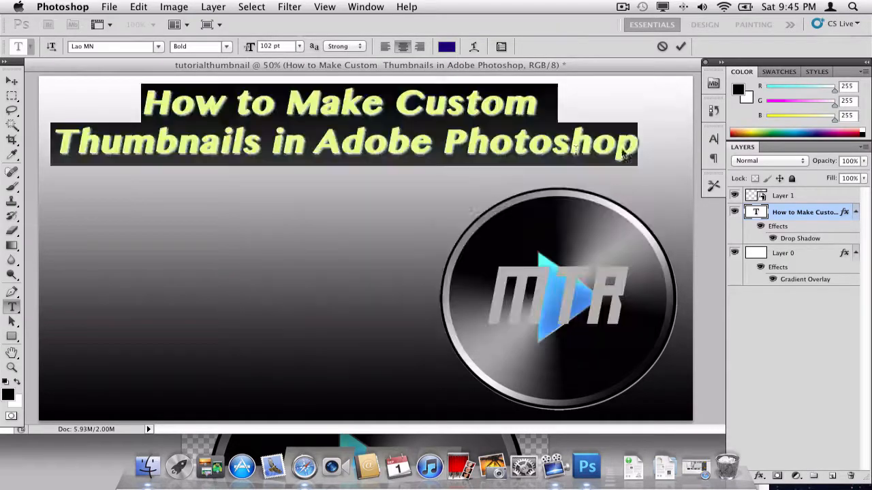
{"action": "left_click", "coordinate": [842, 340]}
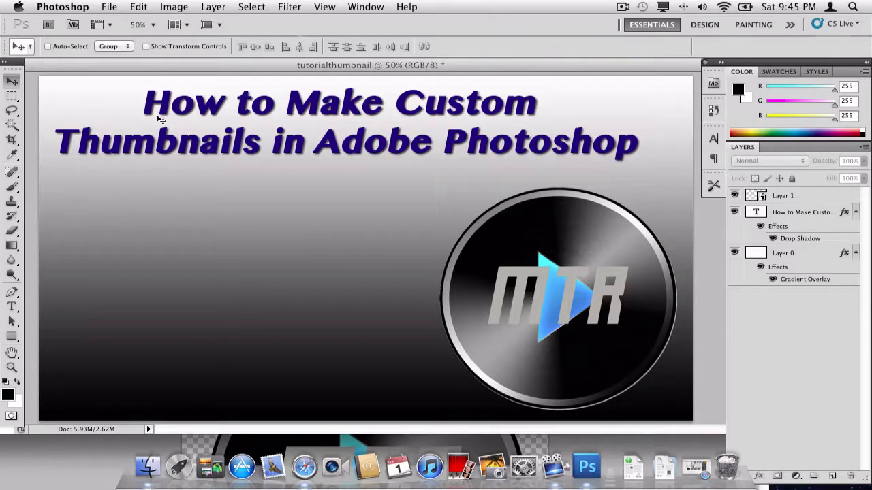
Save the thumbnail as a PNG copy named tutorialthumbnail.png on the Desktop, with Interlace set to None.
{"action": "left_click", "coordinate": [109, 8]}
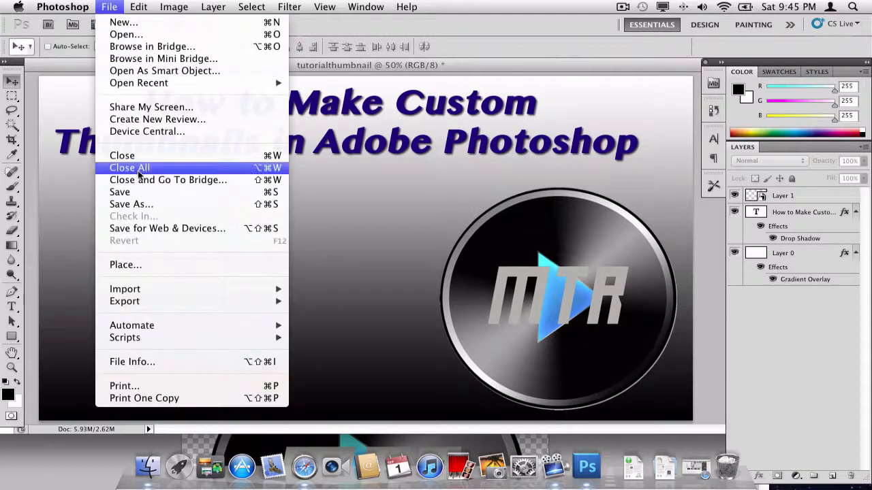
{"action": "left_click", "coordinate": [140, 201]}
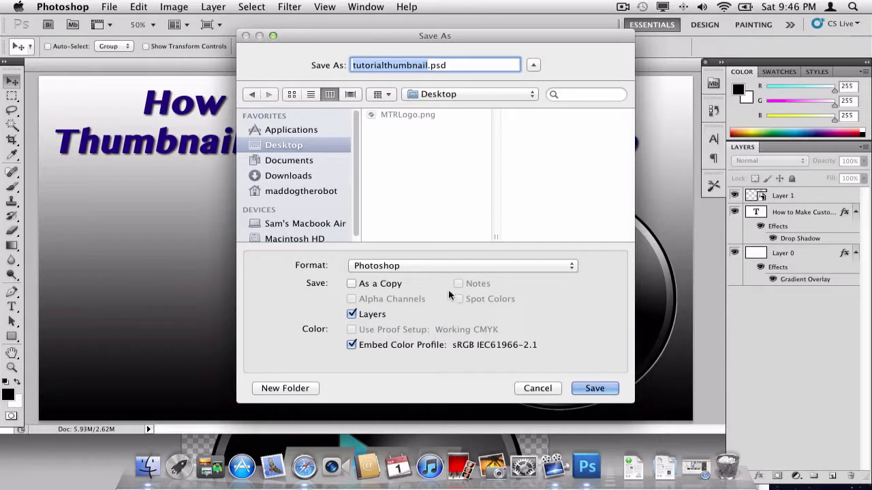
{"action": "left_click", "coordinate": [404, 269]}
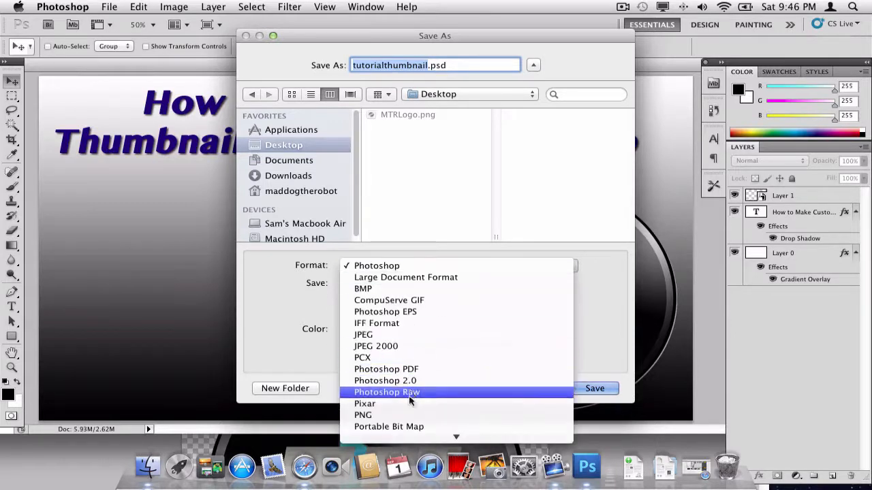
{"action": "left_click", "coordinate": [405, 415]}
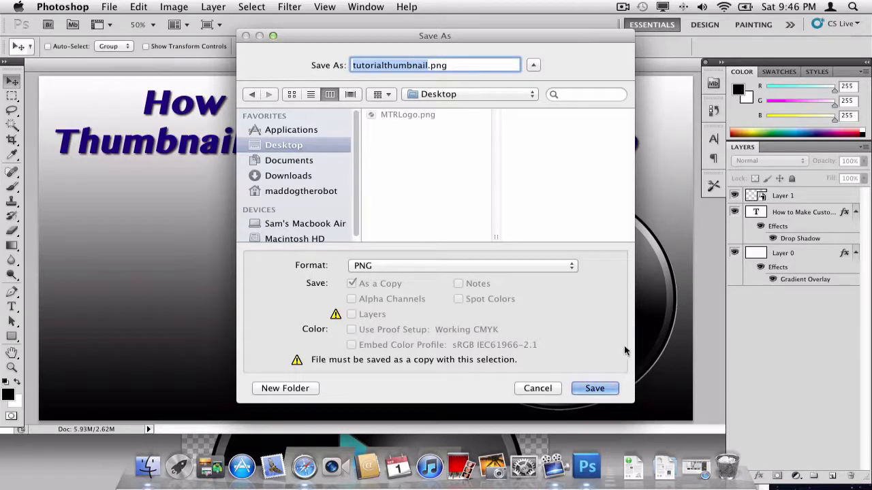
{"action": "left_click", "coordinate": [598, 391]}
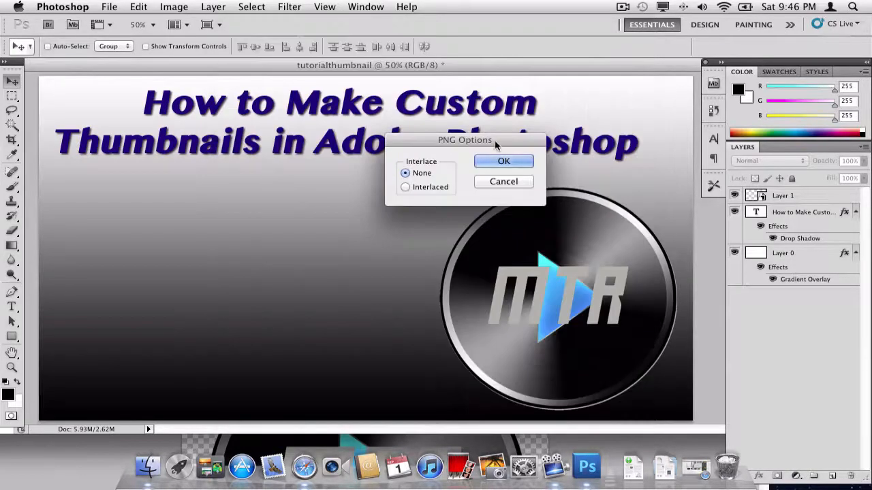
{"action": "left_click", "coordinate": [492, 160]}
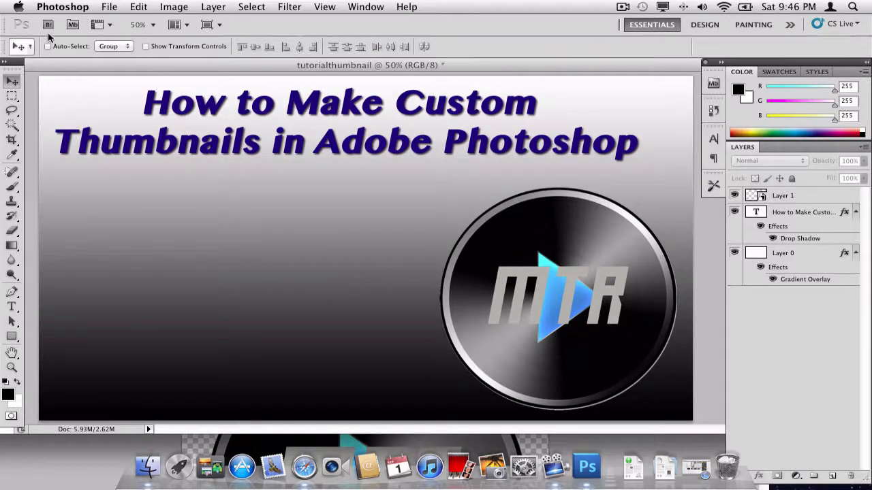
Switch to Finder and open tutorialthumbnail.png from the Desktop folder.
{"action": "left_click", "coordinate": [148, 467]}
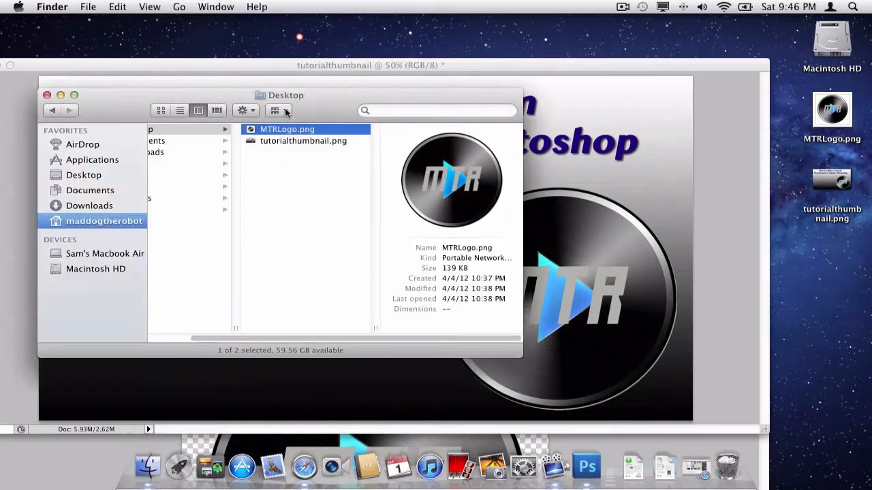
{"action": "double_click", "coordinate": [301, 140]}
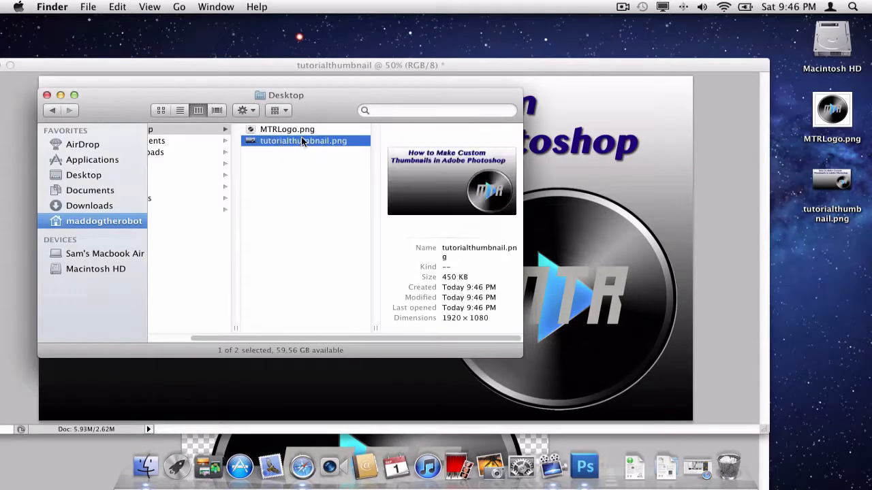